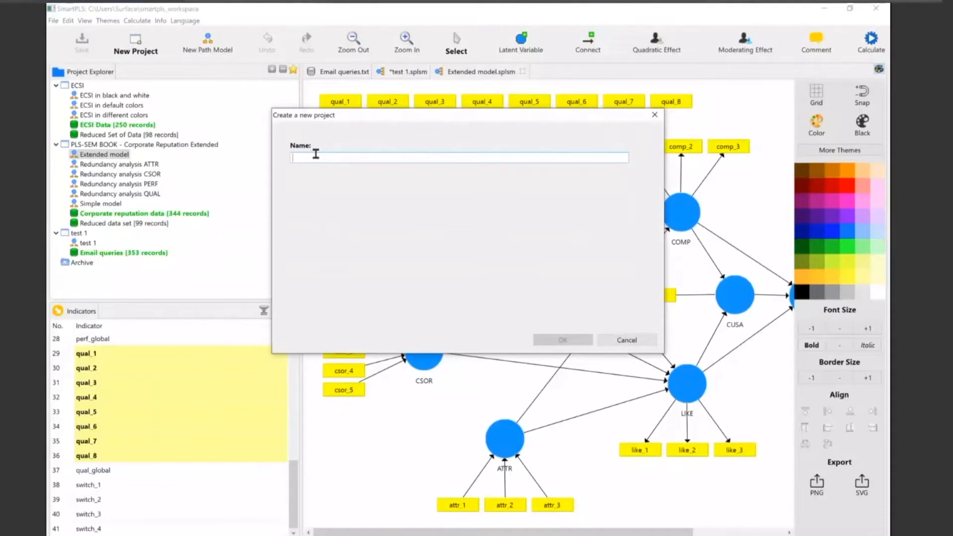
- Create a new project named FYP and open its FYP path model
{"action": "type", "text": "FYP"}
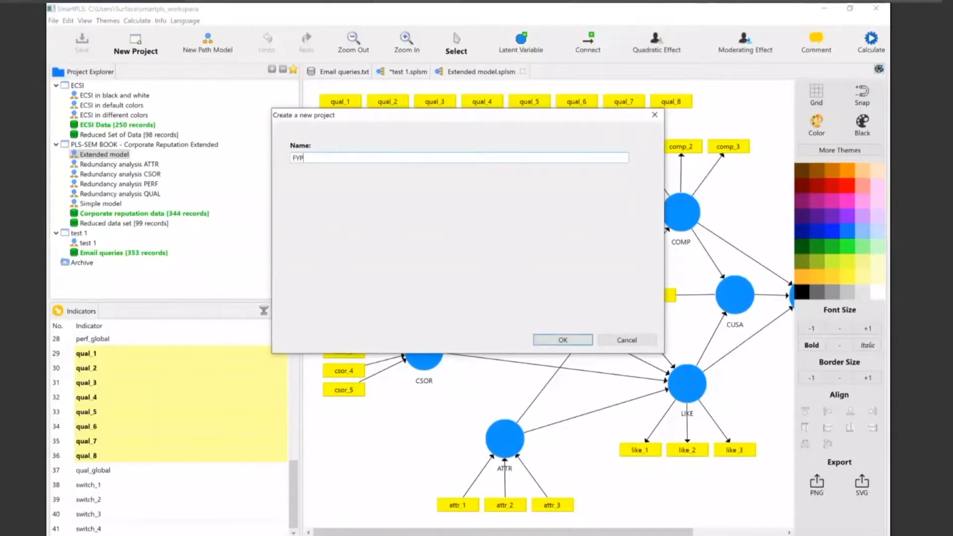
{"action": "left_click", "coordinate": [563, 342]}
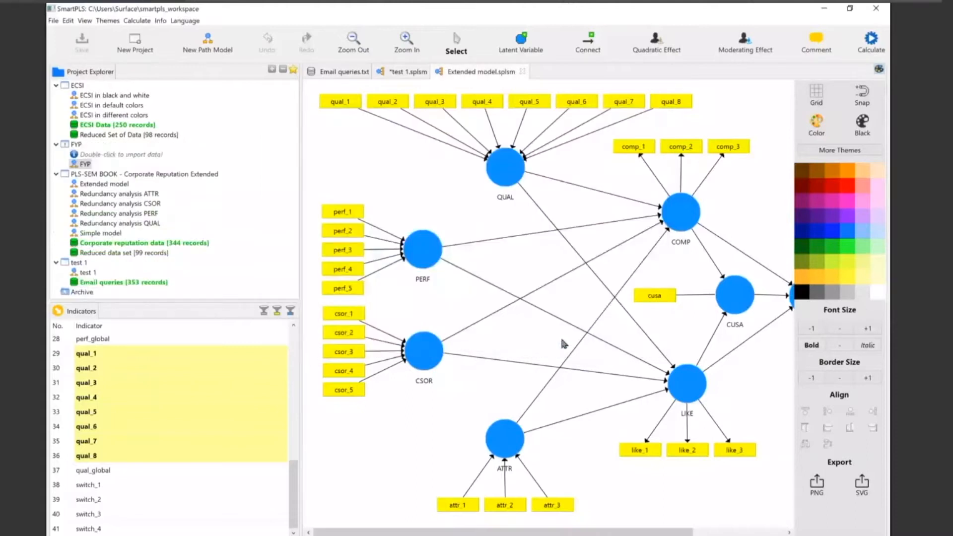
{"action": "double_click", "coordinate": [75, 146]}
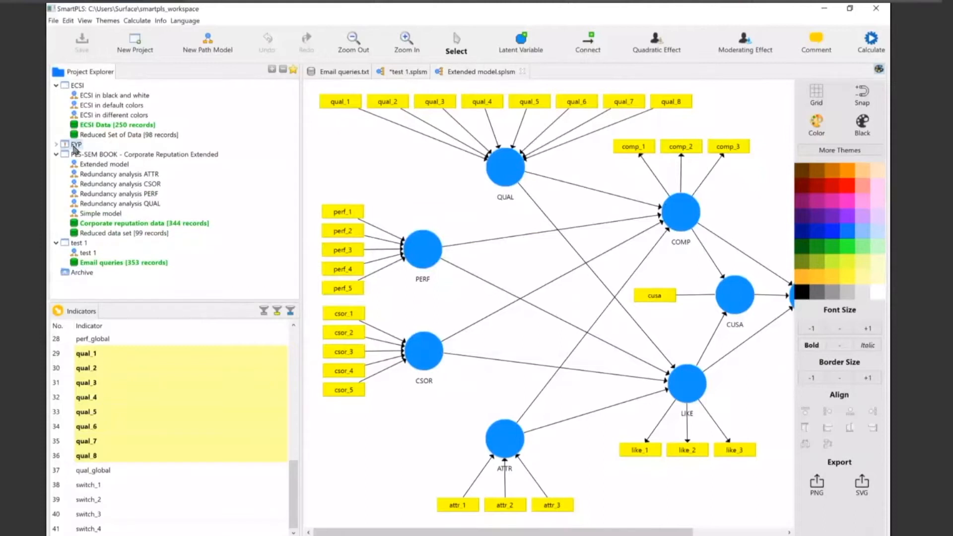
{"action": "double_click", "coordinate": [74, 146]}
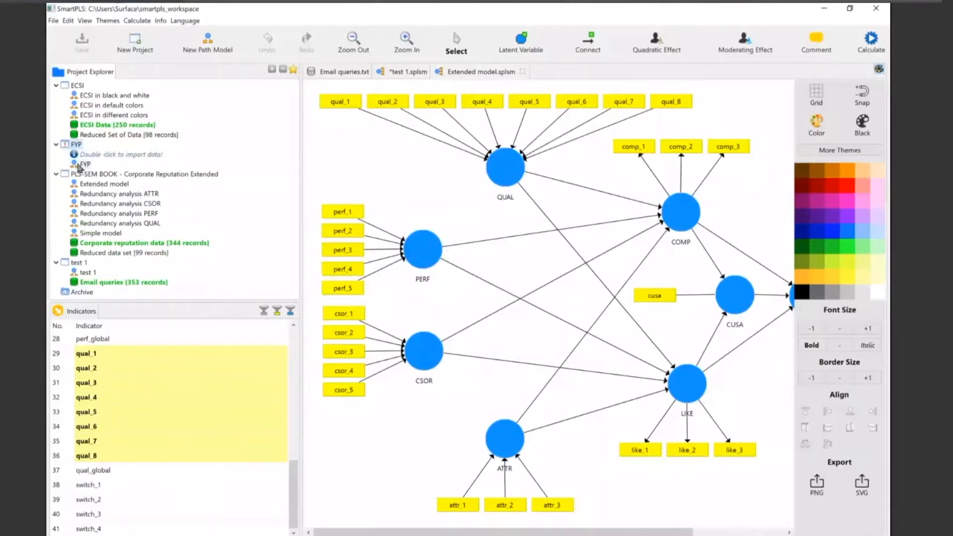
{"action": "left_click", "coordinate": [79, 165]}
{"action": "double_click", "coordinate": [79, 166]}
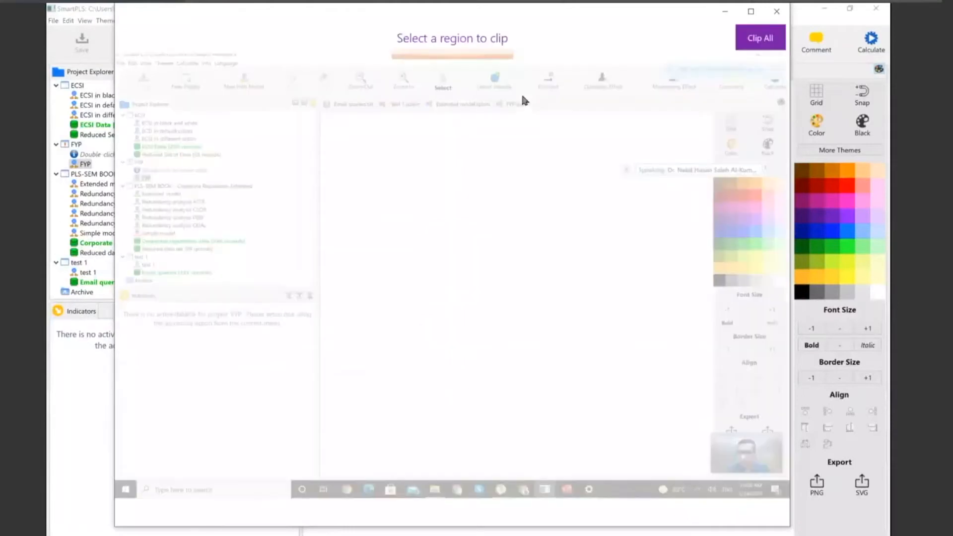
- Clip the upper toolbar region of the SmartPLS window into a new OneNote page, and return to SmartPLS
{"action": "mouse_move", "coordinate": [133, 53]}
{"action": "left_mouse_down"}
{"action": "mouse_move", "coordinate": [384, 175]}
{"action": "mouse_move", "coordinate": [673, 124]}
{"action": "left_mouse_up"}
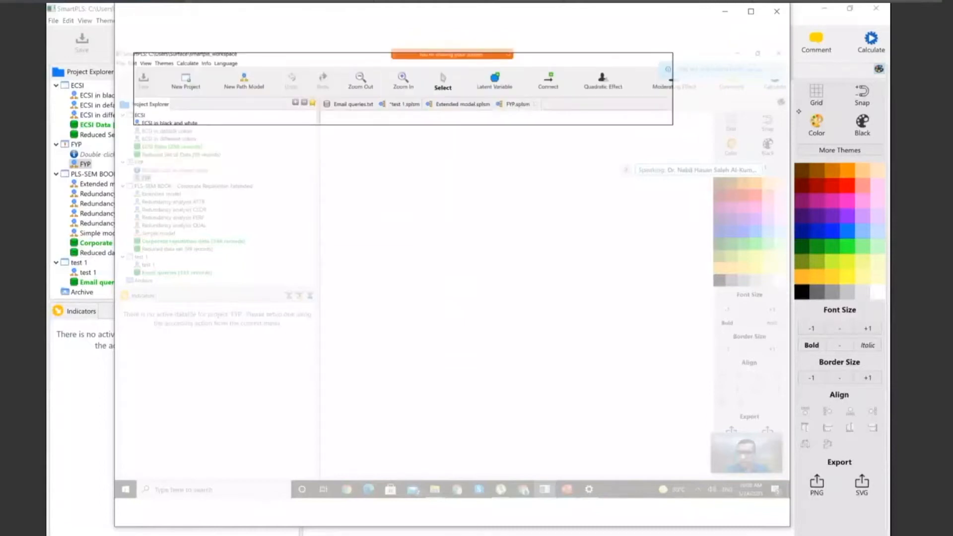
{"action": "left_click_drag", "start_coordinate": [799, 111], "coordinate": [794, 116]}
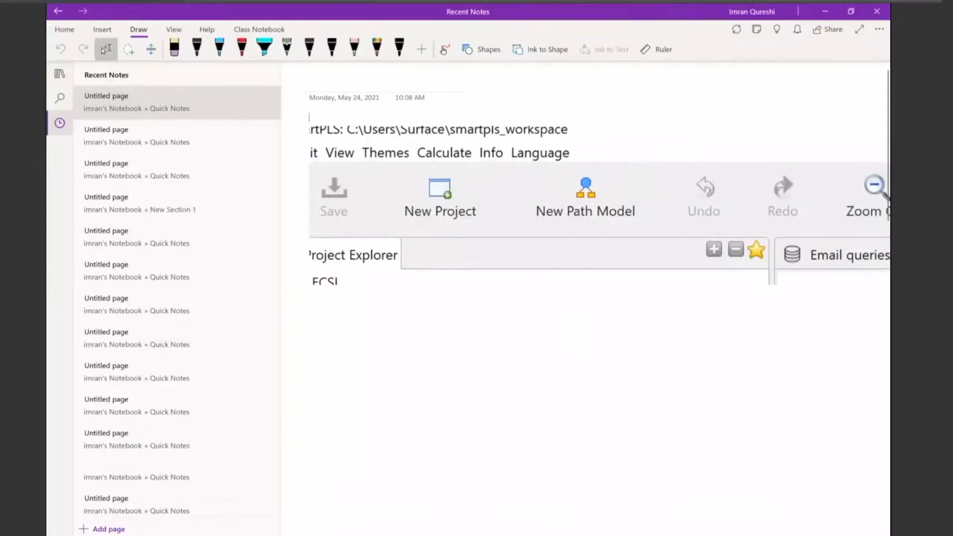
{"action": "key", "text": "alt+Tab"}
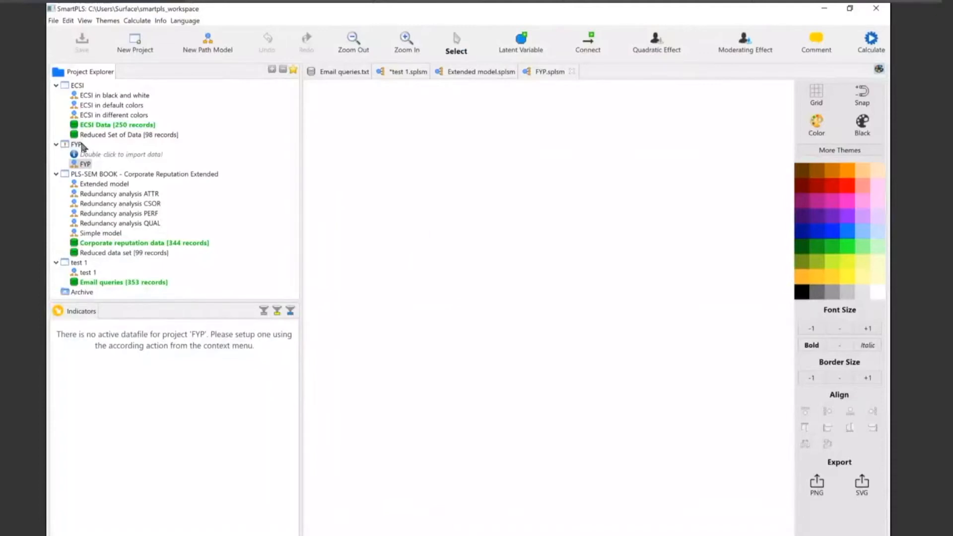
- Clip the Project Explorer into a new OneNote page and mark the FYP project, its import-data entry and its FYP model with black ink
{"action": "key", "text": "super+shift+s"}
{"action": "mouse_move", "coordinate": [78, 74]}
{"action": "left_mouse_down"}
{"action": "mouse_move", "coordinate": [250, 329]}
{"action": "mouse_move", "coordinate": [332, 316]}
{"action": "left_mouse_up"}
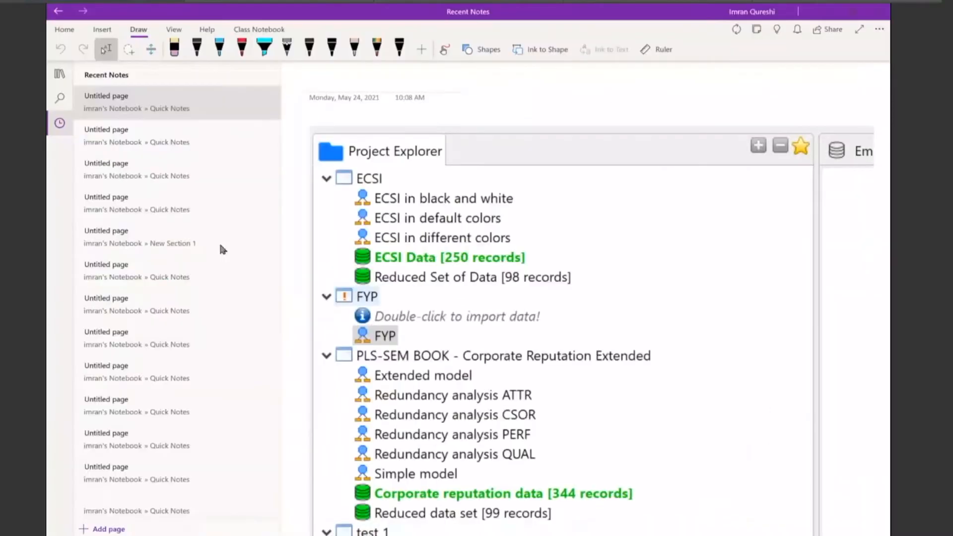
{"action": "mouse_move", "coordinate": [322, 279]}
{"action": "left_mouse_down"}
{"action": "mouse_move", "coordinate": [444, 288]}
{"action": "mouse_move", "coordinate": [353, 354]}
{"action": "mouse_move", "coordinate": [325, 276]}
{"action": "left_mouse_up"}
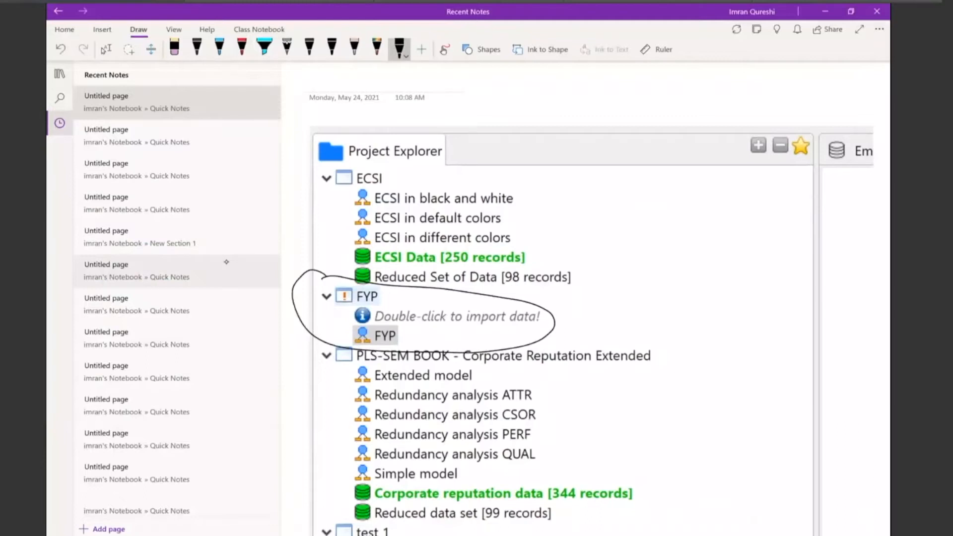
{"action": "mouse_move", "coordinate": [281, 295]}
{"action": "left_mouse_down"}
{"action": "mouse_move", "coordinate": [322, 299]}
{"action": "mouse_move", "coordinate": [297, 310]}
{"action": "left_mouse_up"}
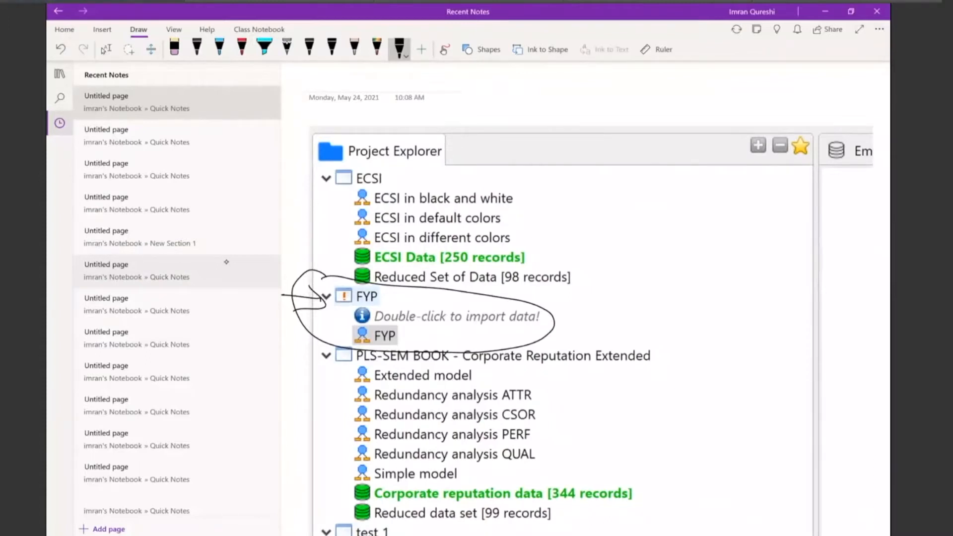
{"action": "mouse_move", "coordinate": [347, 313]}
{"action": "left_mouse_down"}
{"action": "mouse_move", "coordinate": [449, 305]}
{"action": "mouse_move", "coordinate": [534, 328]}
{"action": "mouse_move", "coordinate": [337, 317]}
{"action": "mouse_move", "coordinate": [407, 334]}
{"action": "left_mouse_up"}
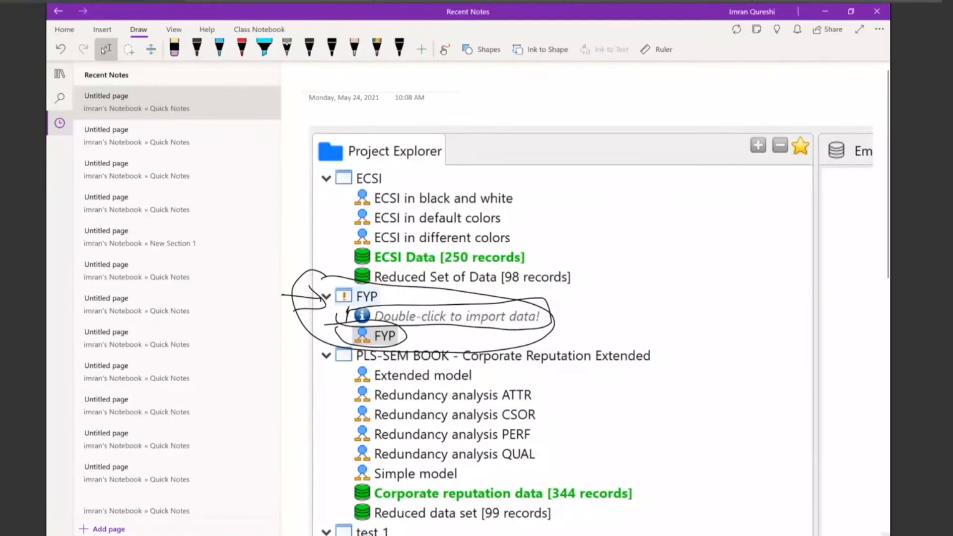
- In SmartPLS, import Email queries.csv from Downloads into the FYP project as Email queries and look through its indicator statistics
{"action": "key", "text": "alt+Tab"}
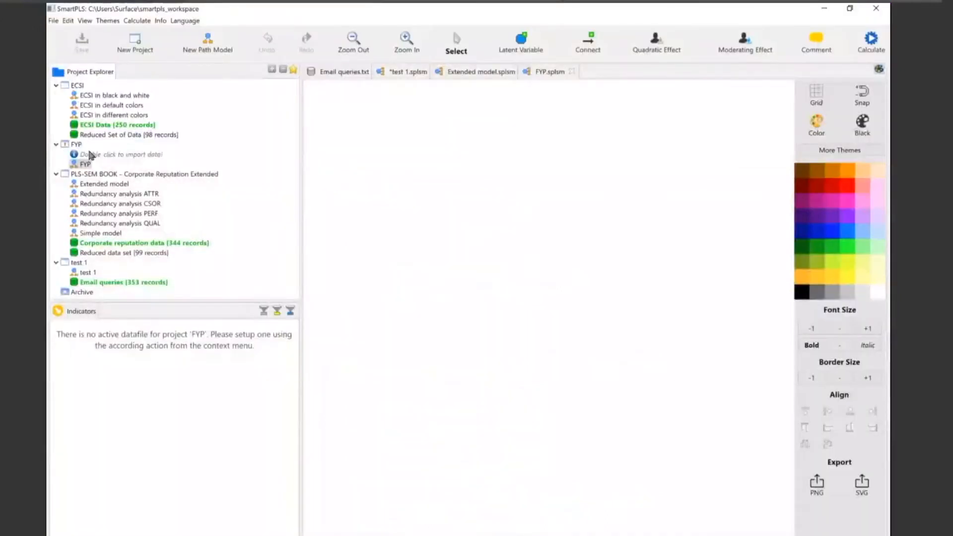
{"action": "double_click", "coordinate": [91, 155]}
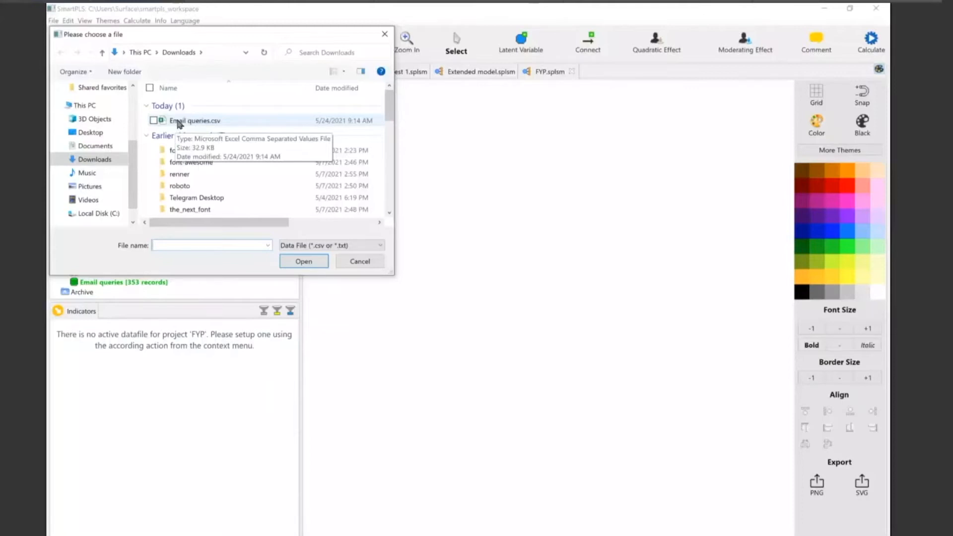
{"action": "left_click", "coordinate": [179, 122]}
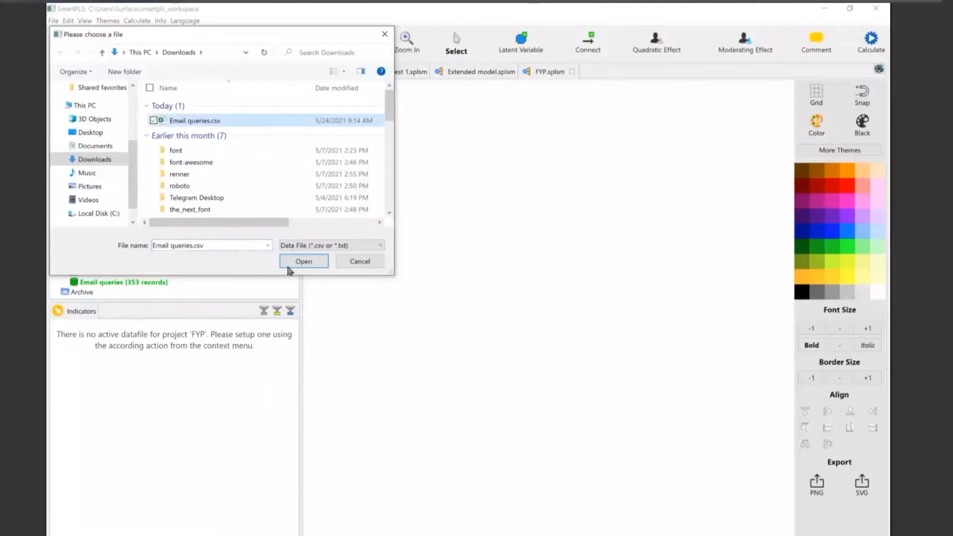
{"action": "left_click", "coordinate": [288, 267]}
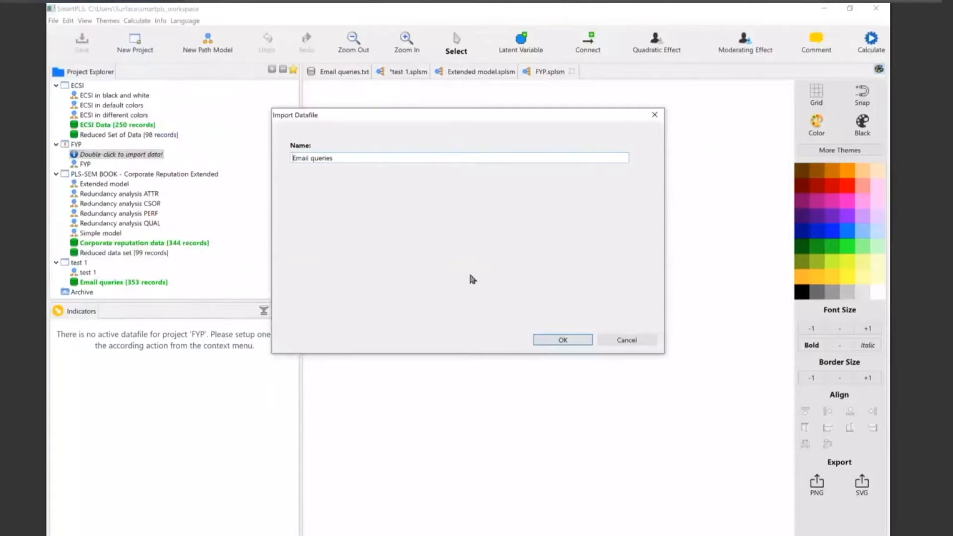
{"action": "key", "text": "Return"}
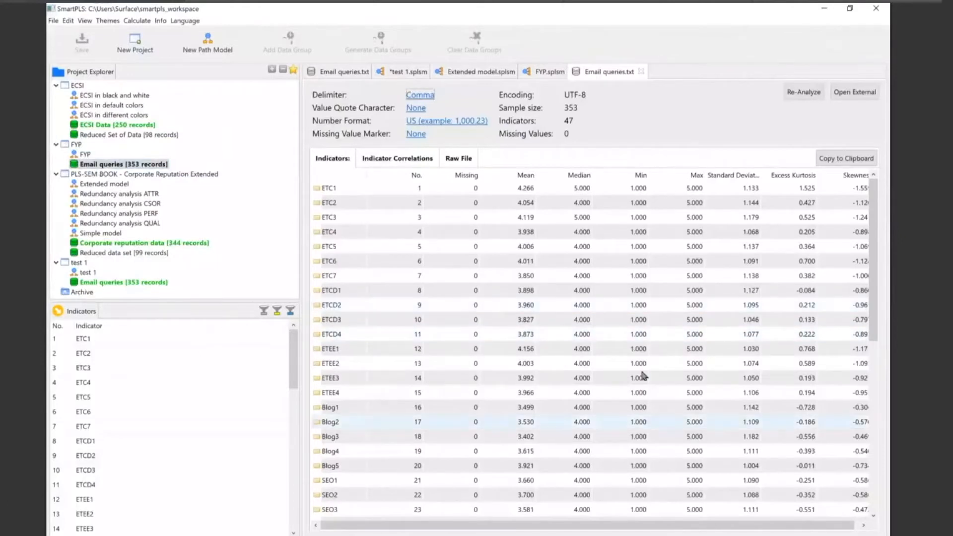
{"action": "scroll", "coordinate": [548, 368], "scroll_direction": "down", "scroll_amount": 1}
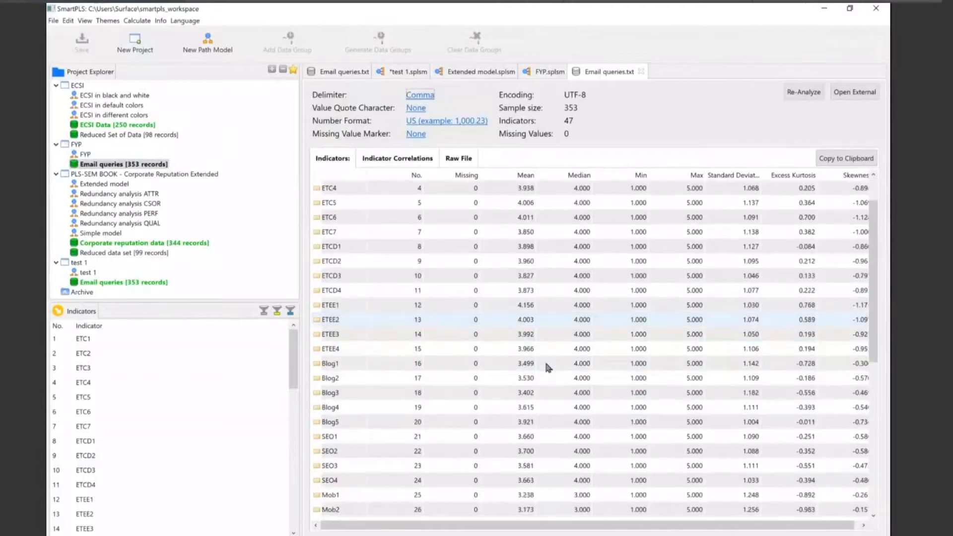
{"action": "scroll", "coordinate": [549, 368], "scroll_direction": "down", "scroll_amount": 7}
{"action": "scroll", "coordinate": [548, 368], "scroll_direction": "up", "scroll_amount": 7}
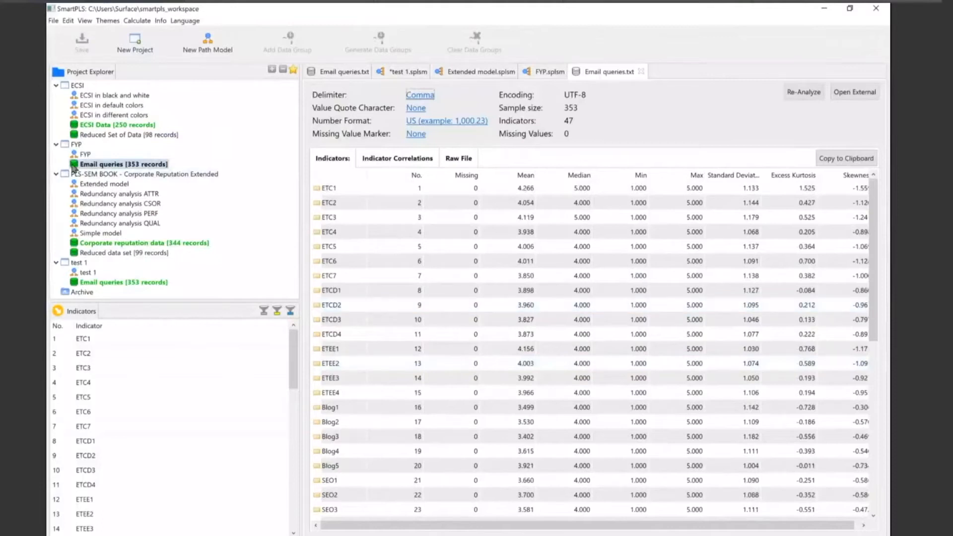
- Collapse the ECSI, PLS-SEM BOOK and test 1 projects in the project tree, leaving FYP expanded
{"action": "left_click", "coordinate": [56, 86]}
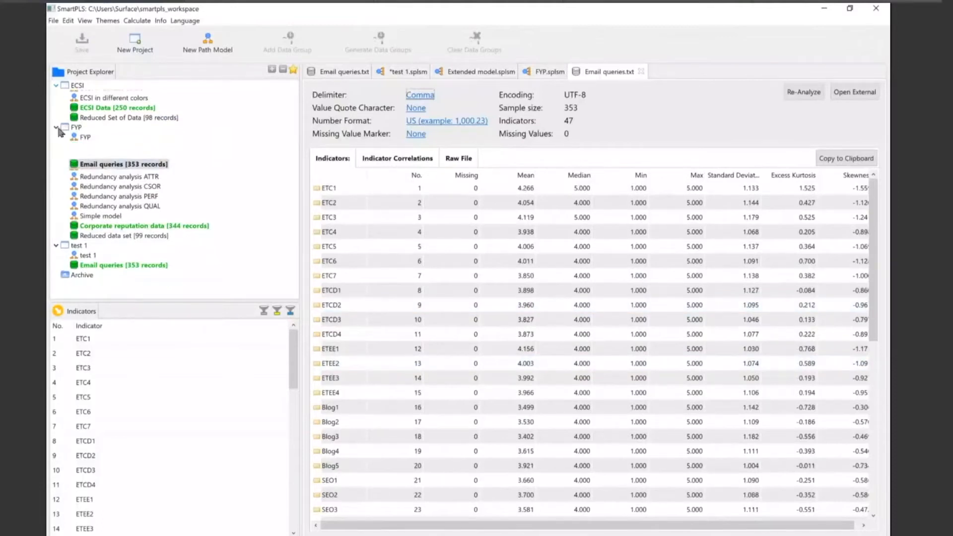
{"action": "left_click", "coordinate": [56, 126]}
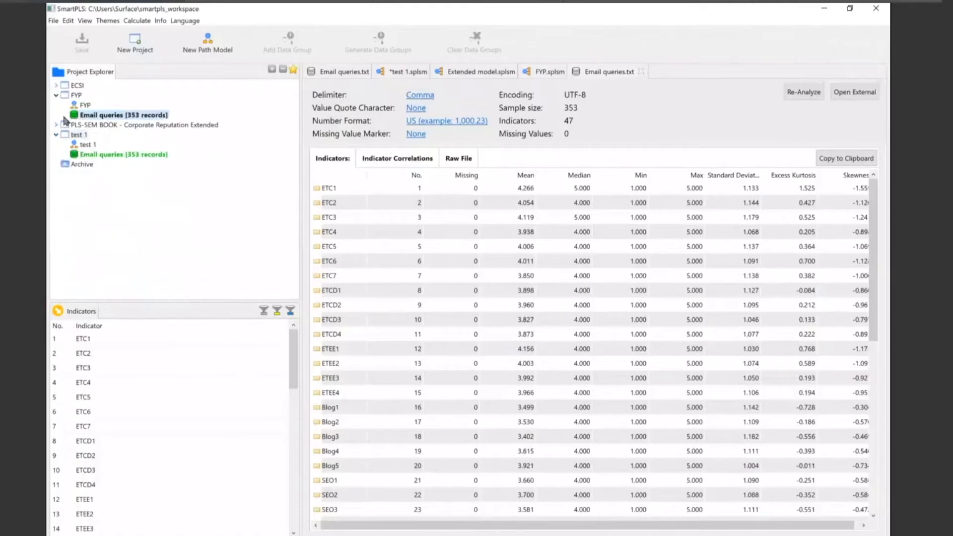
{"action": "left_click", "coordinate": [56, 135]}
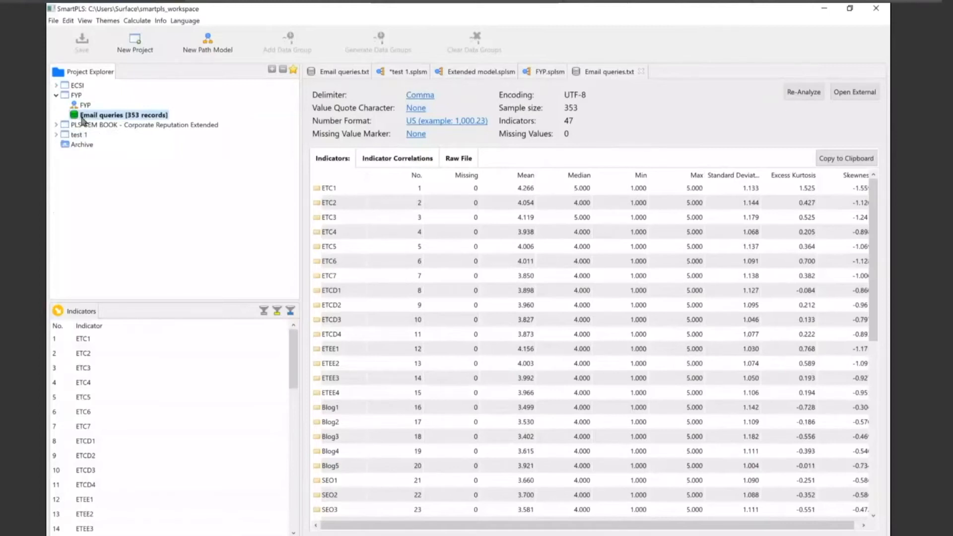
- Clip the Project Explorer into a new OneNote page and circle the Email queries data file and the FYP model in black ink
{"action": "key", "text": "alt+Tab"}
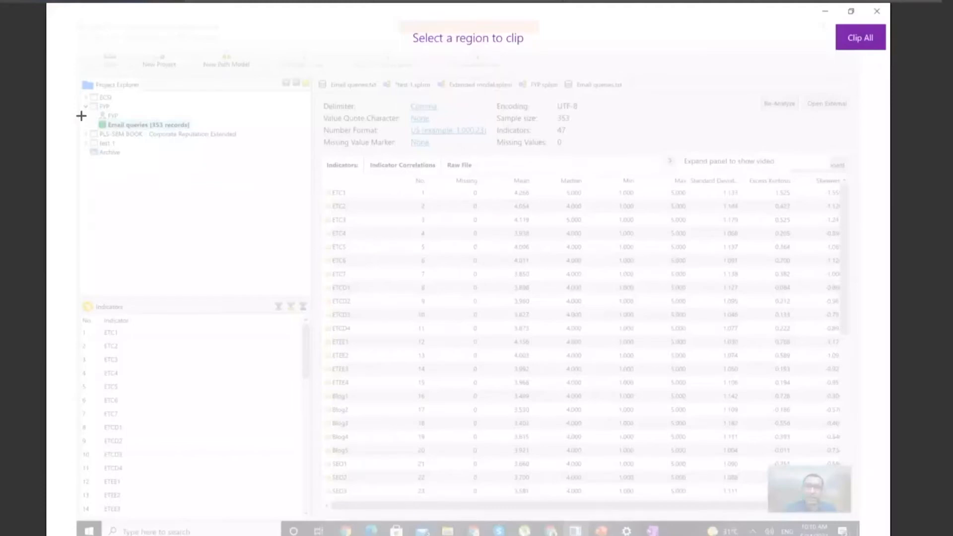
{"action": "left_click_drag", "start_coordinate": [80, 67], "coordinate": [283, 171]}
{"action": "mouse_move", "coordinate": [352, 240]}
{"action": "left_mouse_down"}
{"action": "mouse_move", "coordinate": [424, 219]}
{"action": "mouse_move", "coordinate": [370, 258]}
{"action": "mouse_move", "coordinate": [351, 235]}
{"action": "left_mouse_up"}
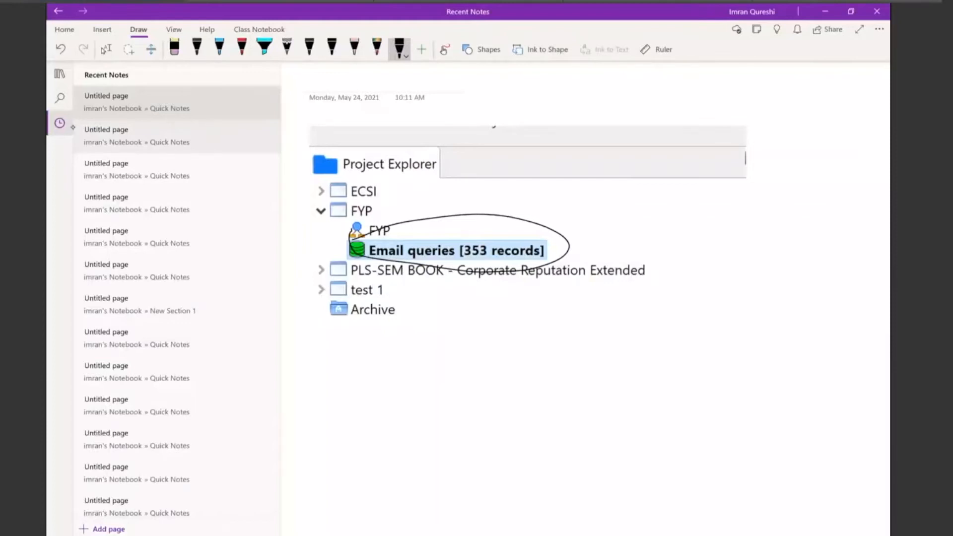
{"action": "mouse_move", "coordinate": [342, 219]}
{"action": "left_mouse_down"}
{"action": "mouse_move", "coordinate": [400, 235]}
{"action": "mouse_move", "coordinate": [351, 239]}
{"action": "left_mouse_up"}
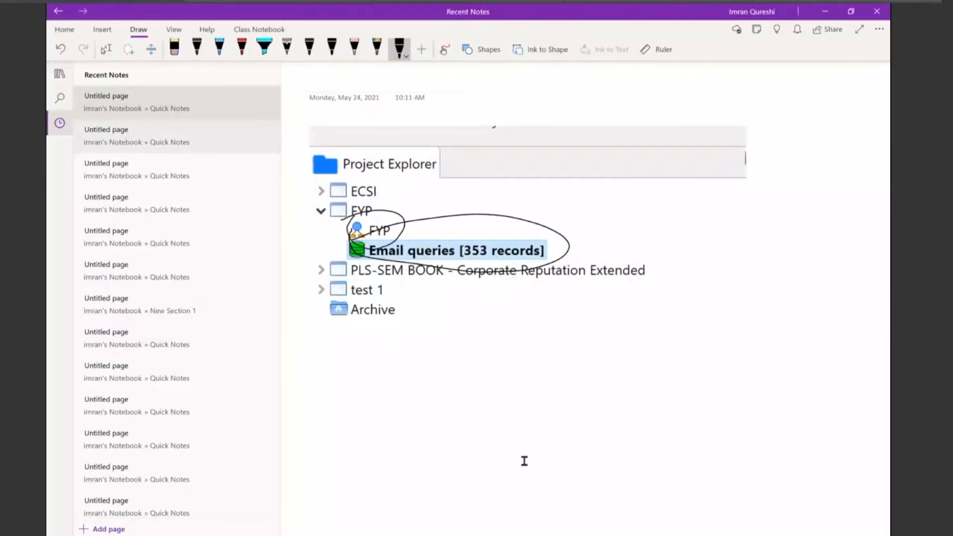
- In SmartPLS, close the Extended model, test 1 and unrelated Email queries files with changes saved, and collapse the PLS-SEM BOOK and test 1 projects
{"action": "key", "text": "alt+Tab"}
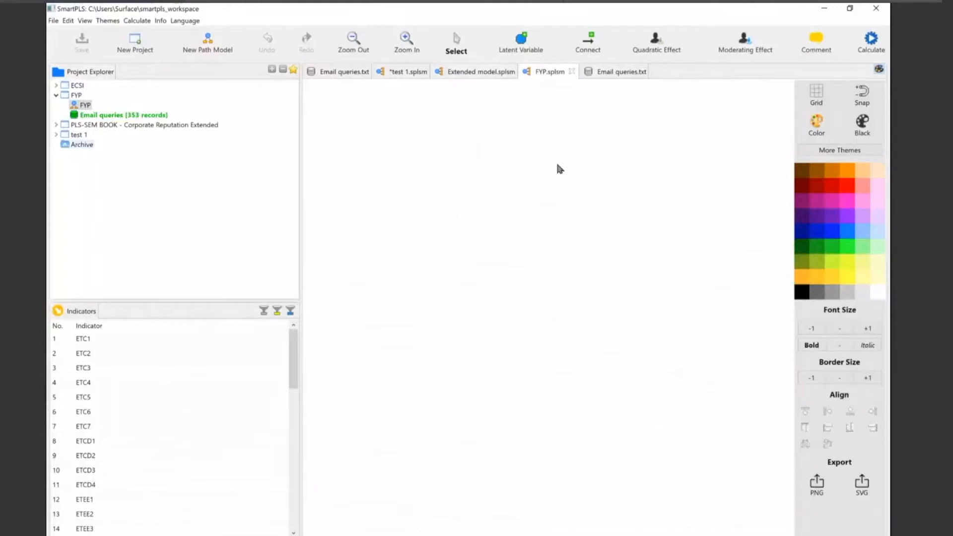
{"action": "left_click", "coordinate": [585, 78]}
{"action": "left_click", "coordinate": [625, 72]}
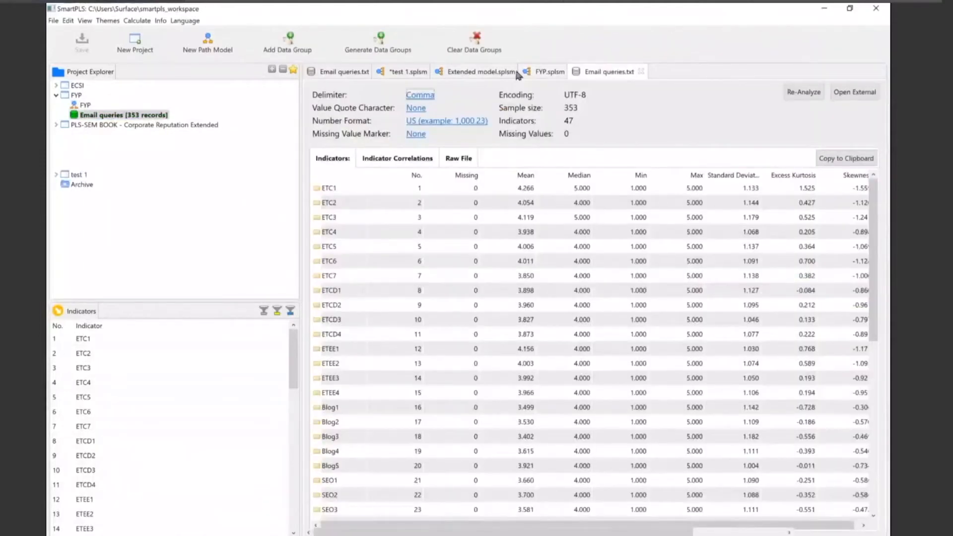
{"action": "left_click", "coordinate": [515, 70]}
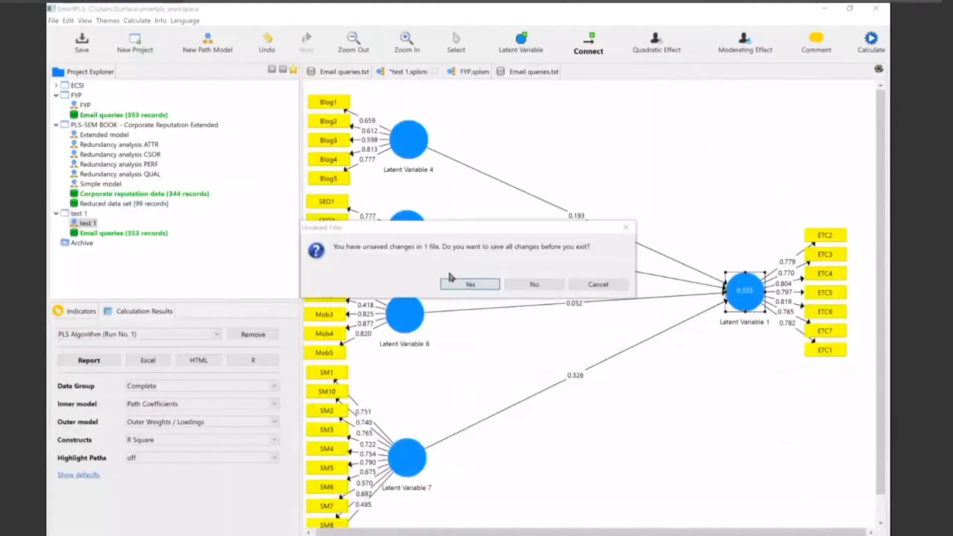
{"action": "left_click", "coordinate": [452, 281]}
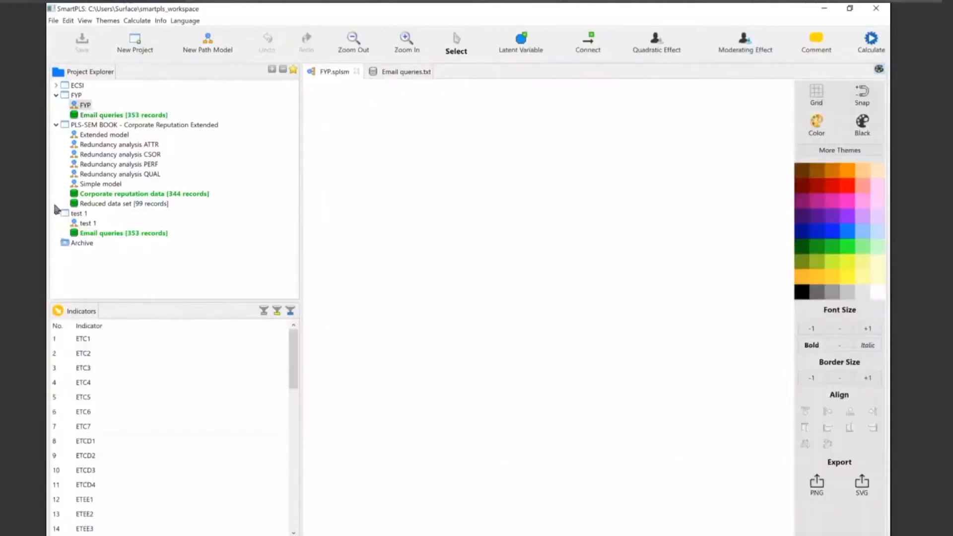
{"action": "left_click", "coordinate": [56, 125]}
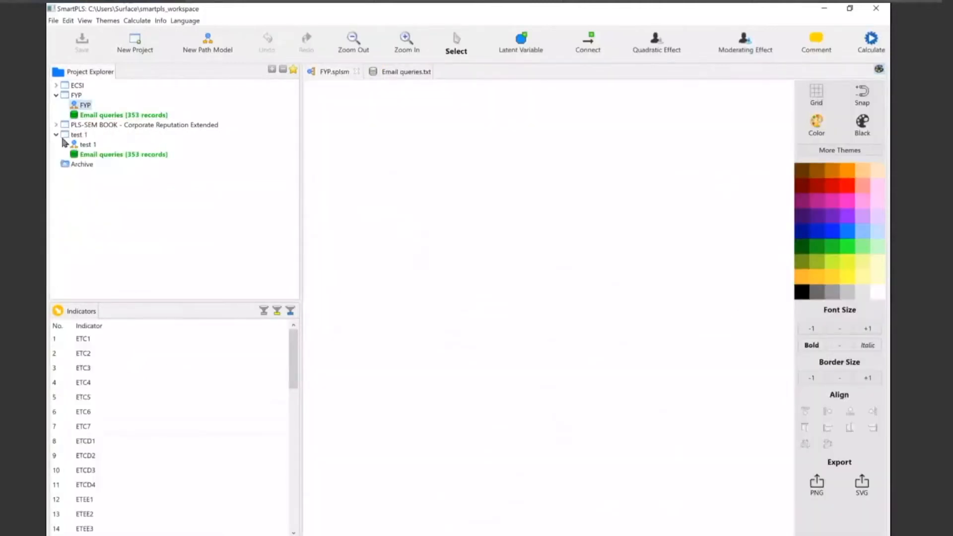
{"action": "left_click", "coordinate": [122, 365]}
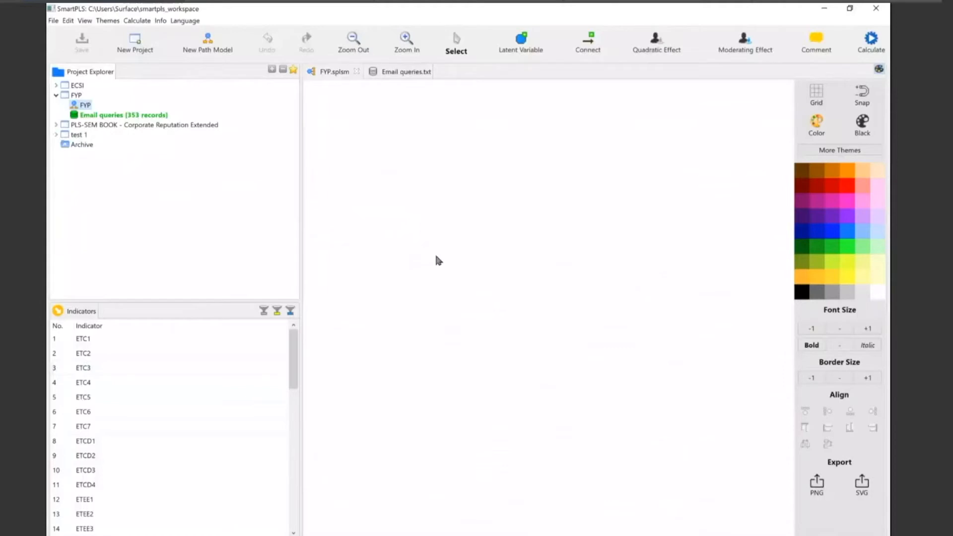
- Clip the Project Explorer and Indicators list into a new OneNote page, circle the indicators in black ink and add an arrow from ETC4
{"action": "key", "text": "super+shift+s"}
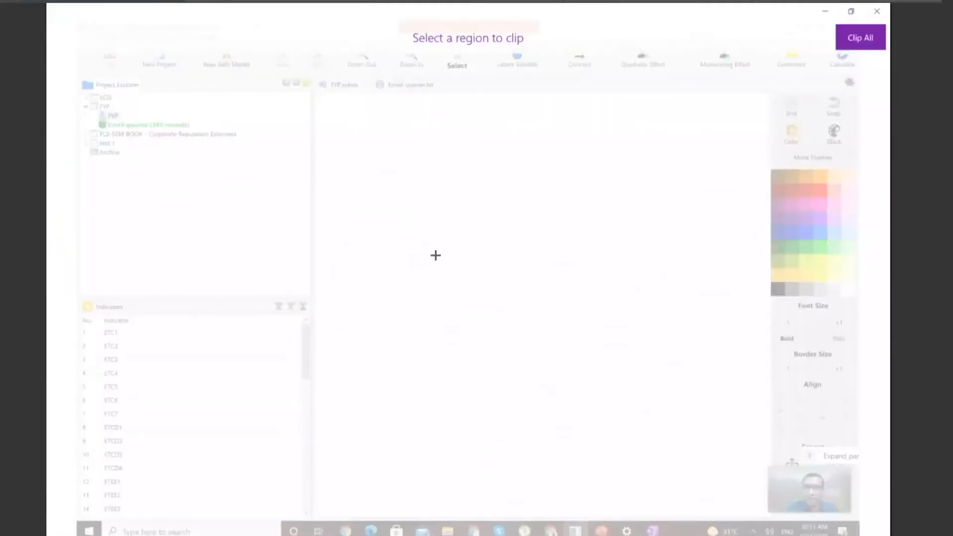
{"action": "left_click_drag", "start_coordinate": [77, 49], "coordinate": [396, 522]}
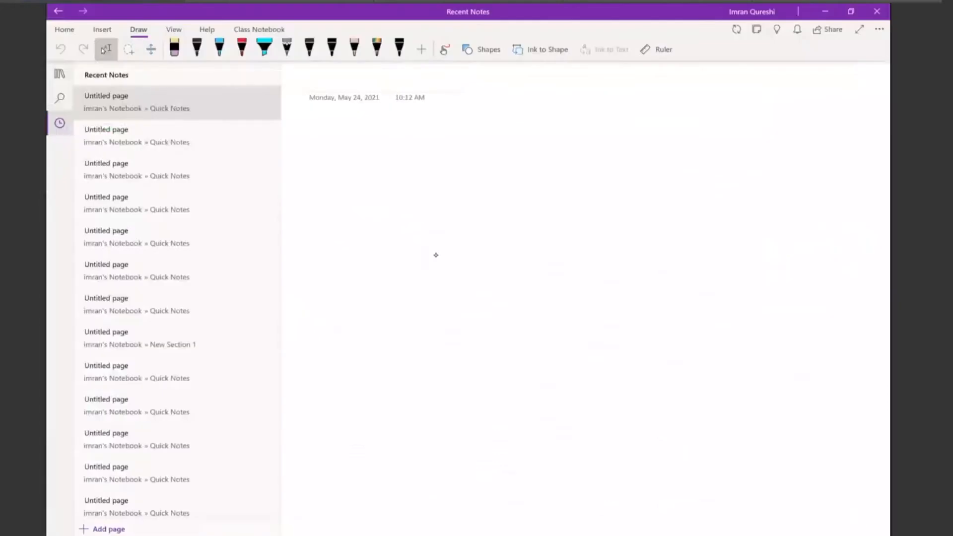
{"action": "left_click", "coordinate": [400, 49]}
{"action": "left_click_drag", "start_coordinate": [399, 428], "coordinate": [397, 365]}
{"action": "scroll", "coordinate": [436, 255], "scroll_direction": "down", "scroll_amount": 6}
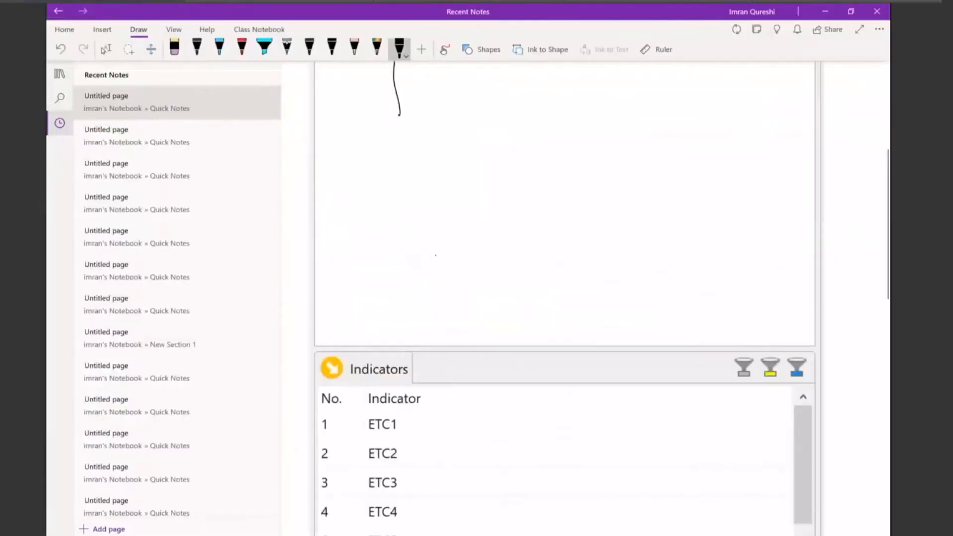
{"action": "scroll", "coordinate": [435, 255], "scroll_direction": "down", "scroll_amount": 4}
{"action": "key", "text": "Up"}
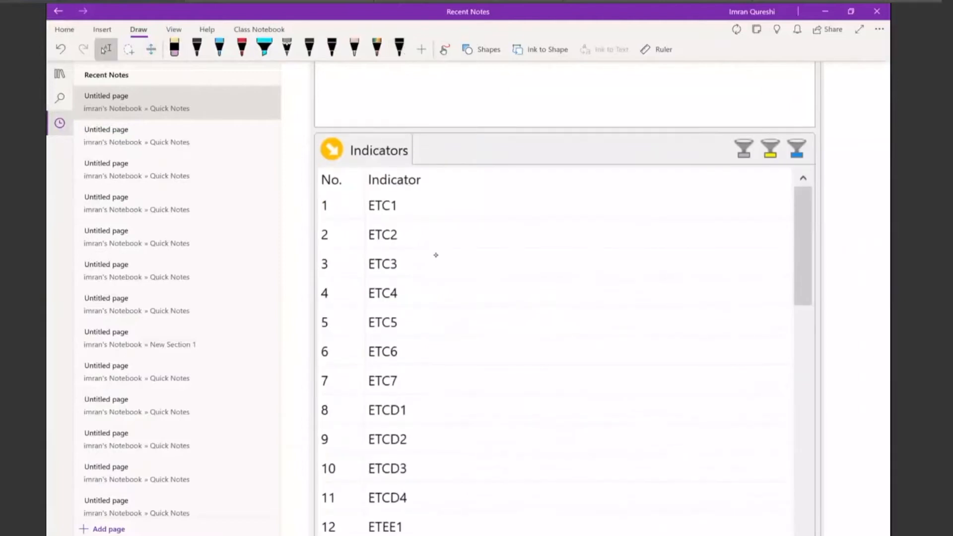
{"action": "scroll", "coordinate": [436, 255], "scroll_direction": "down", "scroll_amount": 1}
{"action": "mouse_move", "coordinate": [320, 121]}
{"action": "left_mouse_down"}
{"action": "mouse_move", "coordinate": [460, 457]}
{"action": "mouse_move", "coordinate": [306, 215]}
{"action": "mouse_move", "coordinate": [366, 81]}
{"action": "left_mouse_up"}
{"action": "left_click_drag", "start_coordinate": [412, 256], "coordinate": [498, 296]}
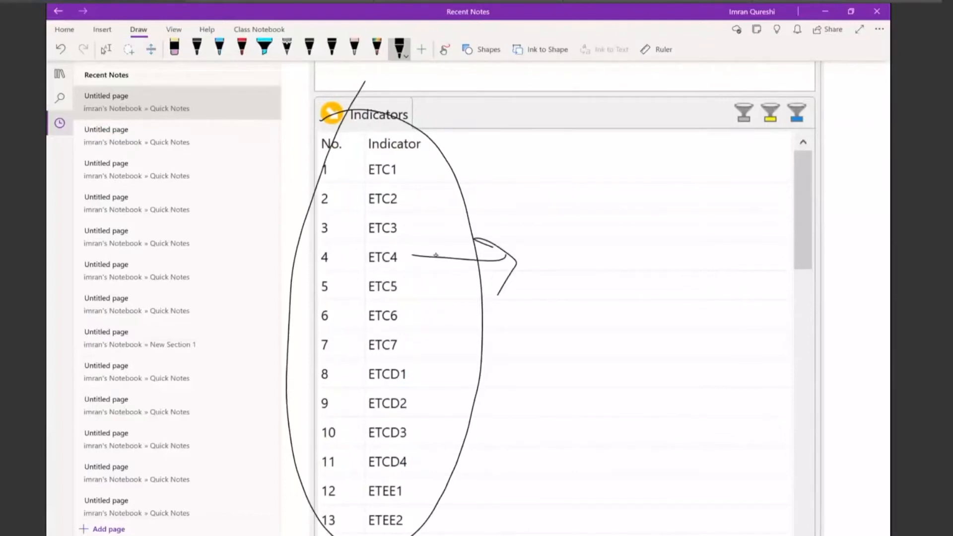
{"action": "key", "text": "Escape"}
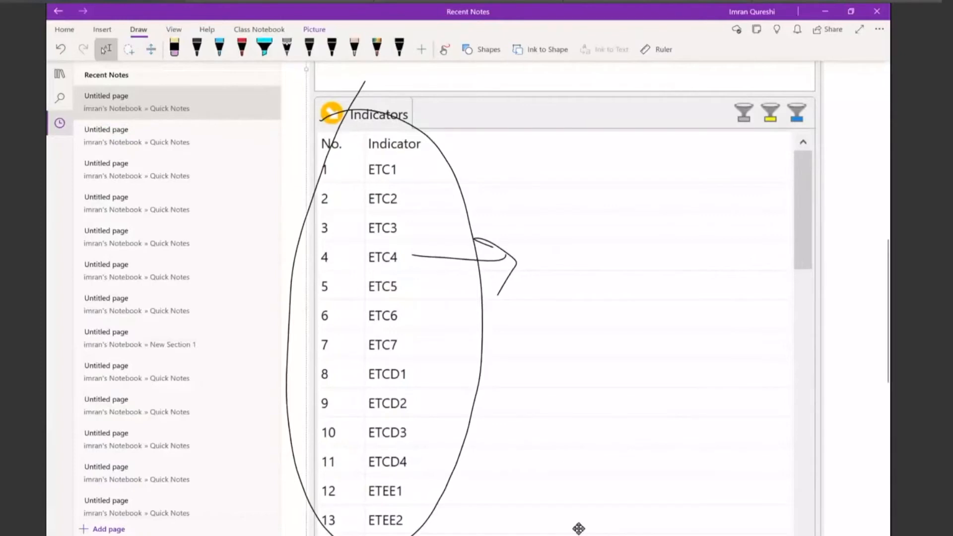
- Switch to SmartPLS and look through the FYP indicators from the ETC items to the Blog items
{"action": "key", "text": "alt+Tab"}
{"action": "left_click_drag", "start_coordinate": [293, 360], "coordinate": [293, 491]}
{"action": "left_click_drag", "start_coordinate": [306, 366], "coordinate": [452, 268]}
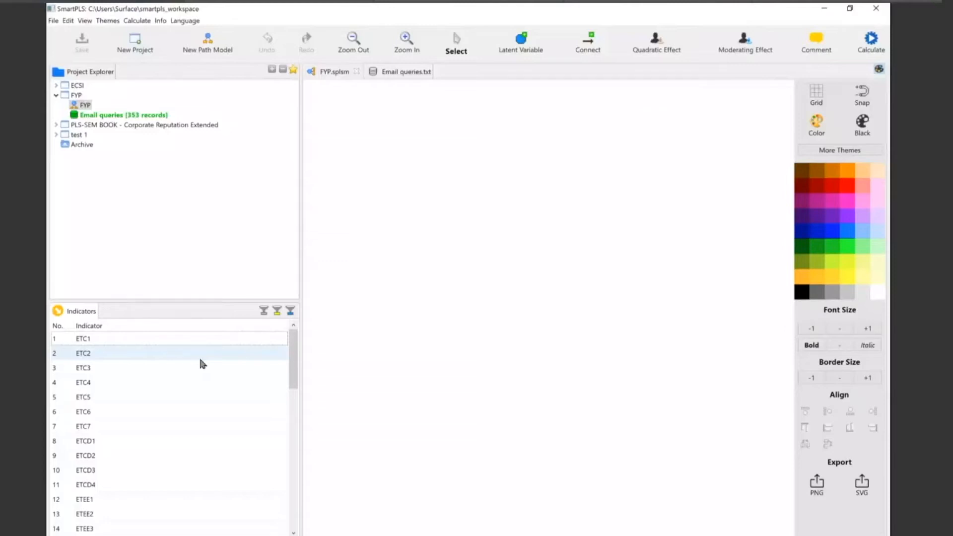
{"action": "left_click", "coordinate": [182, 342]}
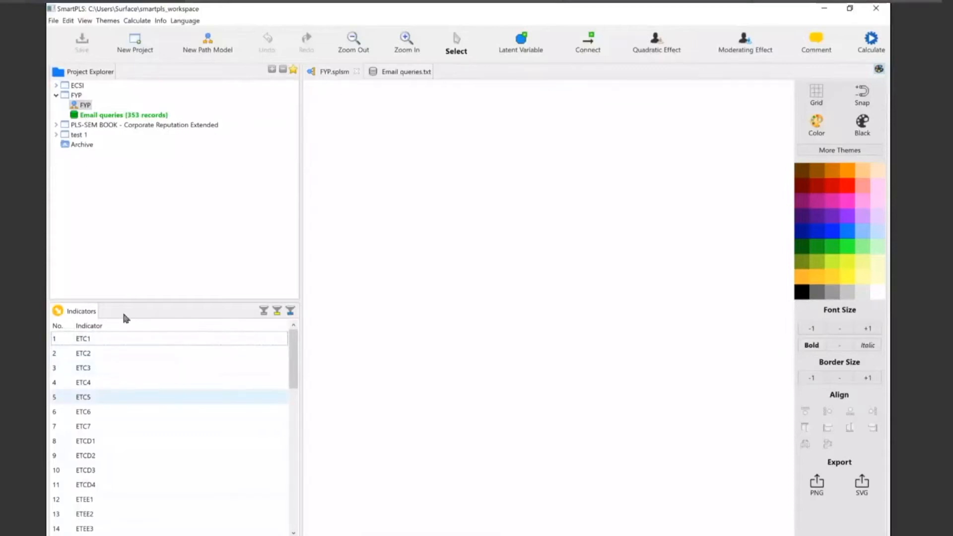
{"action": "scroll", "coordinate": [132, 389], "scroll_direction": "down", "scroll_amount": 1}
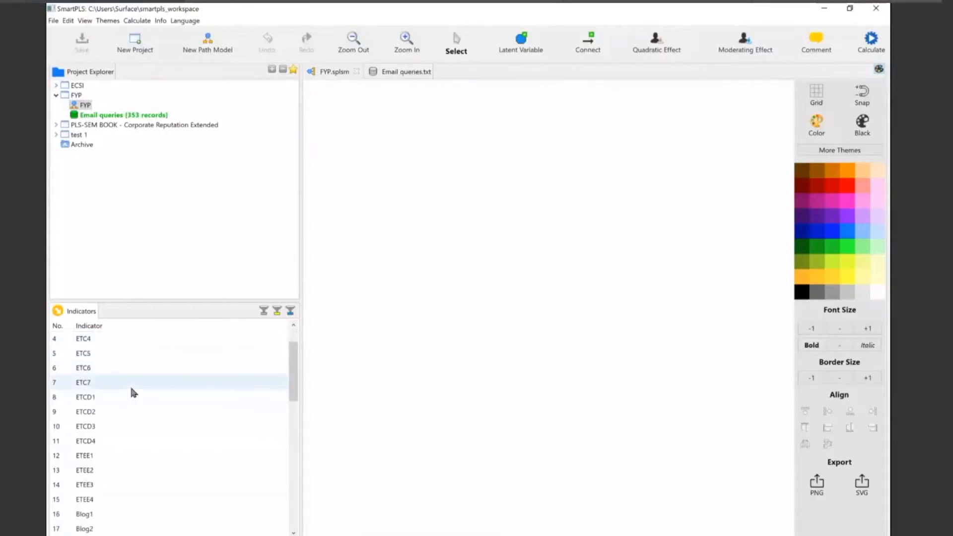
{"action": "scroll", "coordinate": [133, 393], "scroll_direction": "up", "scroll_amount": 1}
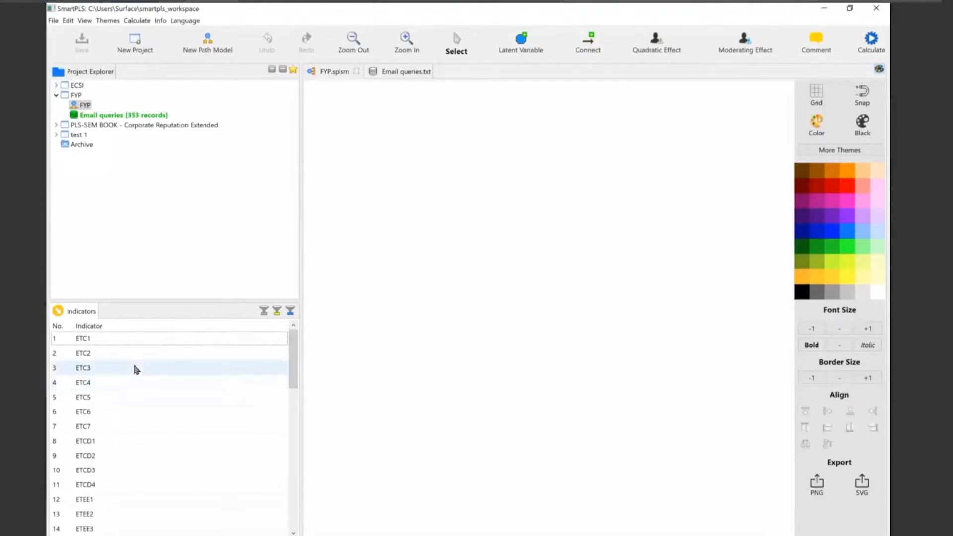
{"action": "scroll", "coordinate": [135, 366], "scroll_direction": "down", "scroll_amount": 1}
{"action": "scroll", "coordinate": [135, 368], "scroll_direction": "up", "scroll_amount": 1}
- Clip the empty model canvas into a new OneNote page and handwrite the heading D.M in black ink
{"action": "key", "text": "super+shift+s"}
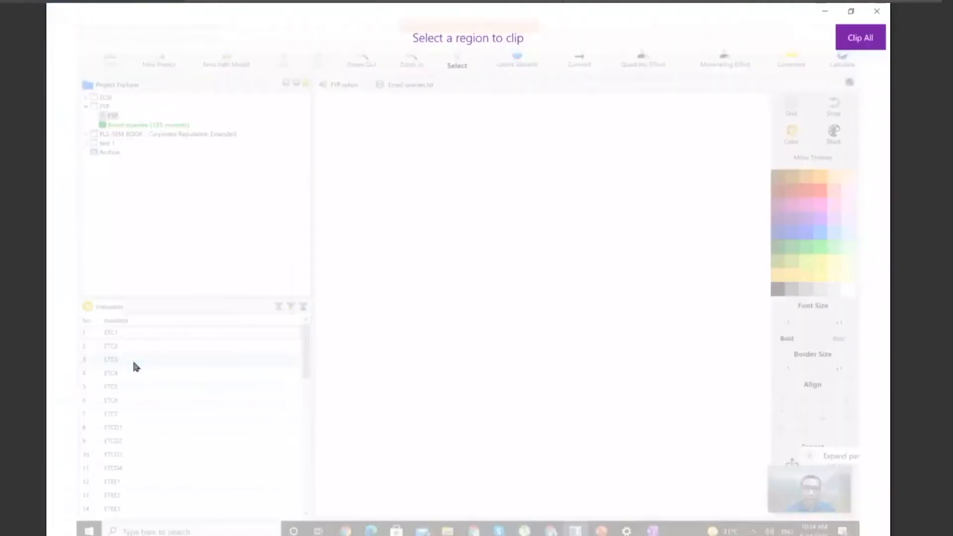
{"action": "left_click_drag", "start_coordinate": [328, 112], "coordinate": [630, 486]}
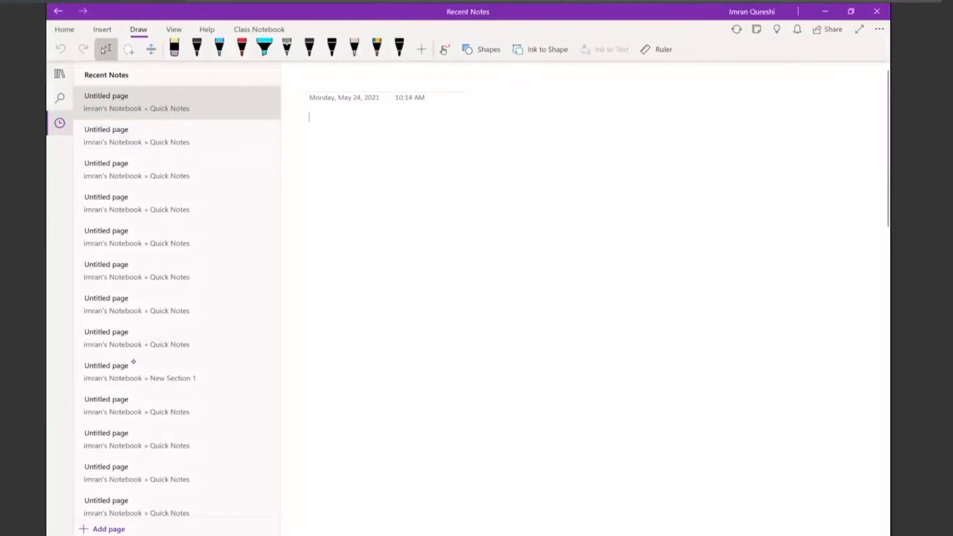
{"action": "left_click_drag", "start_coordinate": [332, 149], "coordinate": [328, 191]}
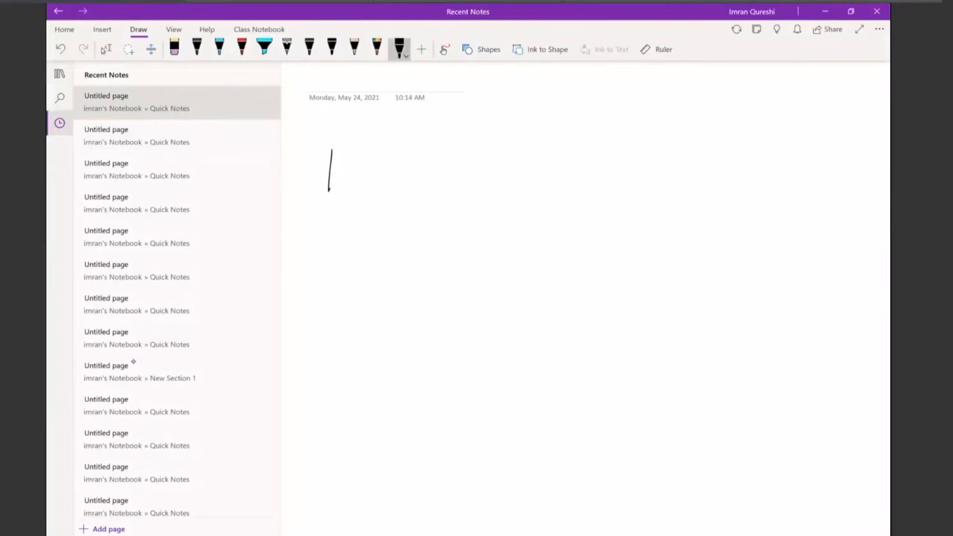
{"action": "left_click_drag", "start_coordinate": [332, 152], "coordinate": [326, 197]}
{"action": "left_click", "coordinate": [365, 192]}
{"action": "mouse_move", "coordinate": [382, 165]}
{"action": "left_mouse_down"}
{"action": "mouse_move", "coordinate": [376, 188]}
{"action": "mouse_move", "coordinate": [410, 209]}
{"action": "left_mouse_up"}
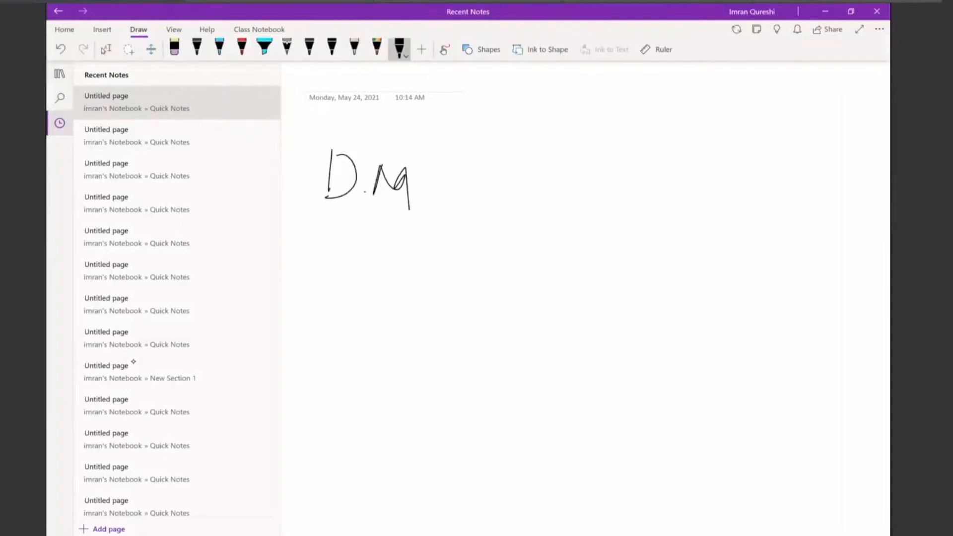
- Draw a large circle opposite the D.M heading and handwrite ET above it
{"action": "left_click_drag", "start_coordinate": [712, 237], "coordinate": [709, 229]}
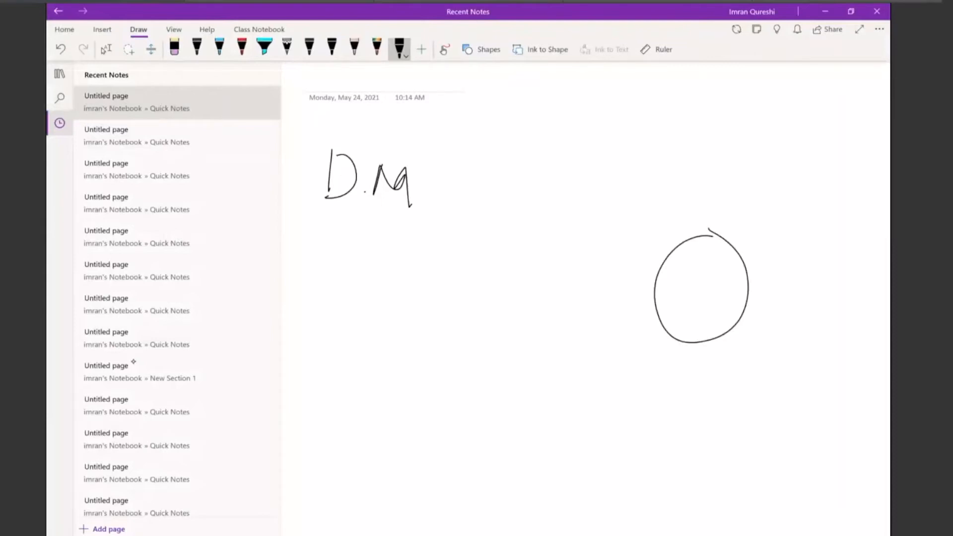
{"action": "left_click_drag", "start_coordinate": [681, 184], "coordinate": [729, 159]}
{"action": "mouse_move", "coordinate": [688, 180]}
{"action": "left_mouse_down"}
{"action": "mouse_move", "coordinate": [705, 181]}
{"action": "mouse_move", "coordinate": [706, 191]}
{"action": "left_mouse_up"}
{"action": "left_click_drag", "start_coordinate": [755, 163], "coordinate": [734, 212]}
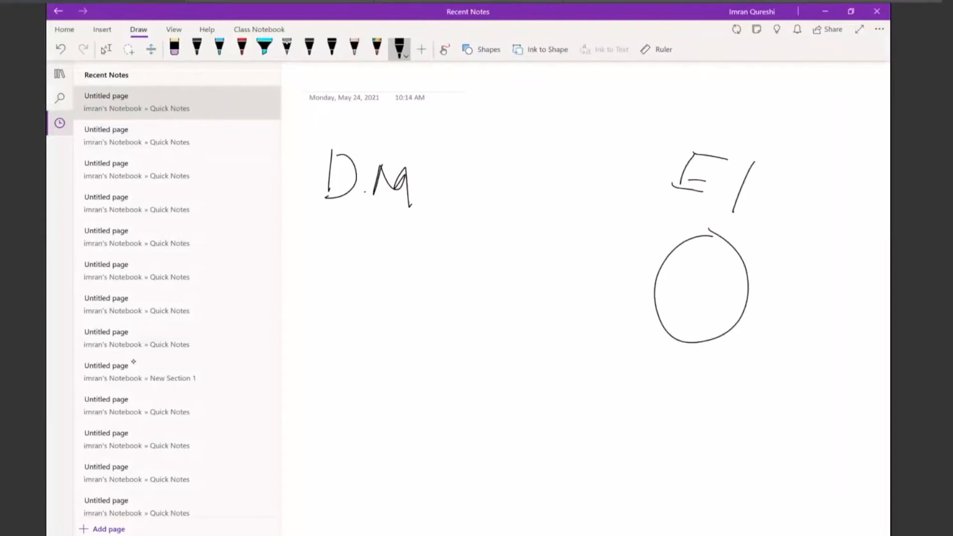
{"action": "left_click_drag", "start_coordinate": [744, 145], "coordinate": [785, 163]}
- Draw four circles in a column under the D.M heading, labelled S.M, B, SEO and m
{"action": "mouse_move", "coordinate": [344, 228]}
{"action": "left_mouse_down"}
{"action": "mouse_move", "coordinate": [412, 232]}
{"action": "mouse_move", "coordinate": [346, 225]}
{"action": "mouse_move", "coordinate": [355, 257]}
{"action": "mouse_move", "coordinate": [407, 269]}
{"action": "left_mouse_up"}
{"action": "left_click", "coordinate": [381, 251]}
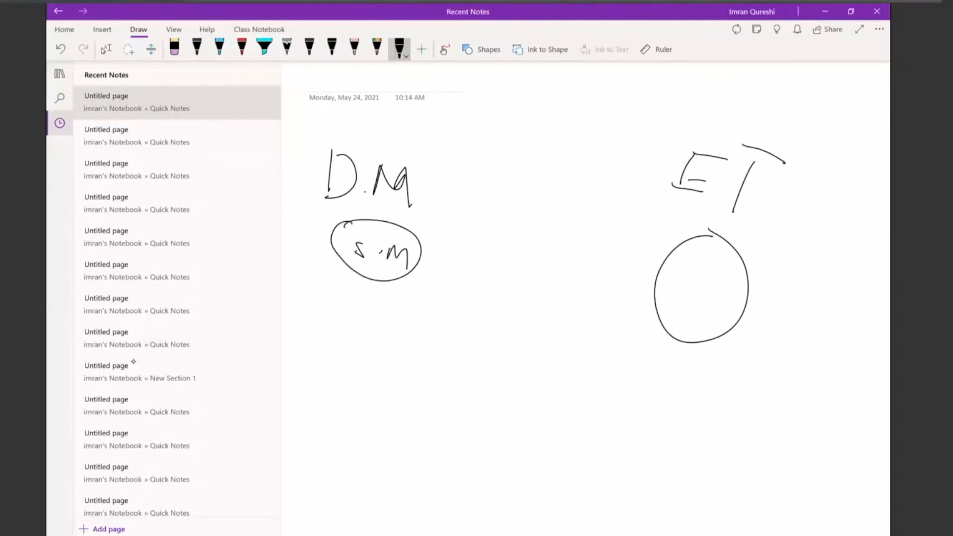
{"action": "mouse_move", "coordinate": [387, 309]}
{"action": "left_mouse_down"}
{"action": "mouse_move", "coordinate": [406, 353]}
{"action": "mouse_move", "coordinate": [379, 310]}
{"action": "left_mouse_up"}
{"action": "mouse_move", "coordinate": [354, 332]}
{"action": "left_mouse_down"}
{"action": "mouse_move", "coordinate": [370, 346]}
{"action": "mouse_move", "coordinate": [360, 357]}
{"action": "left_mouse_up"}
{"action": "mouse_move", "coordinate": [371, 421]}
{"action": "left_mouse_down"}
{"action": "mouse_move", "coordinate": [326, 438]}
{"action": "mouse_move", "coordinate": [365, 398]}
{"action": "left_mouse_up"}
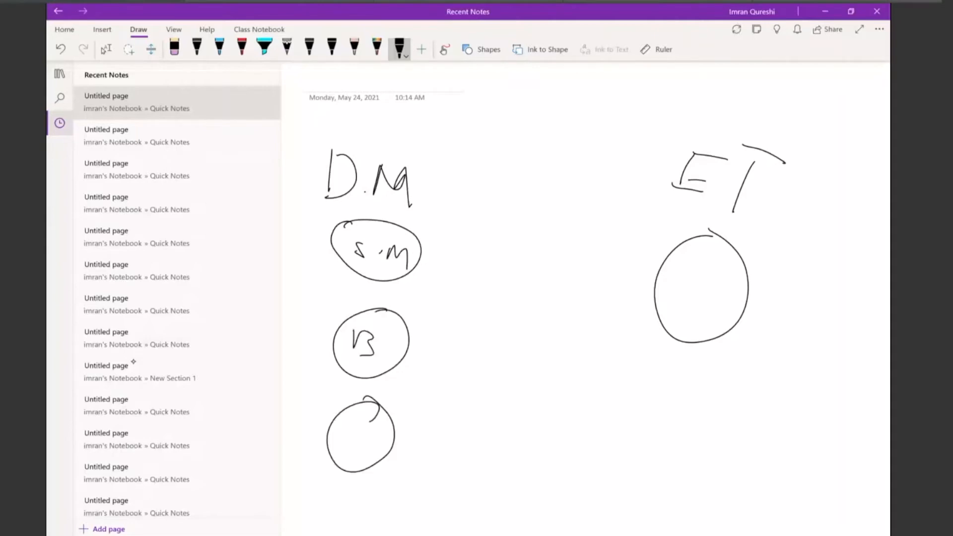
{"action": "left_click_drag", "start_coordinate": [351, 425], "coordinate": [347, 444]}
{"action": "mouse_move", "coordinate": [359, 432]}
{"action": "left_mouse_down"}
{"action": "mouse_move", "coordinate": [359, 445]}
{"action": "mouse_move", "coordinate": [374, 426]}
{"action": "left_mouse_up"}
{"action": "left_click_drag", "start_coordinate": [359, 437], "coordinate": [366, 437]}
{"action": "left_click_drag", "start_coordinate": [357, 447], "coordinate": [385, 431]}
{"action": "mouse_move", "coordinate": [345, 489]}
{"action": "left_mouse_down"}
{"action": "mouse_move", "coordinate": [362, 481]}
{"action": "mouse_move", "coordinate": [354, 483]}
{"action": "left_mouse_up"}
{"action": "left_click_drag", "start_coordinate": [349, 497], "coordinate": [368, 507]}
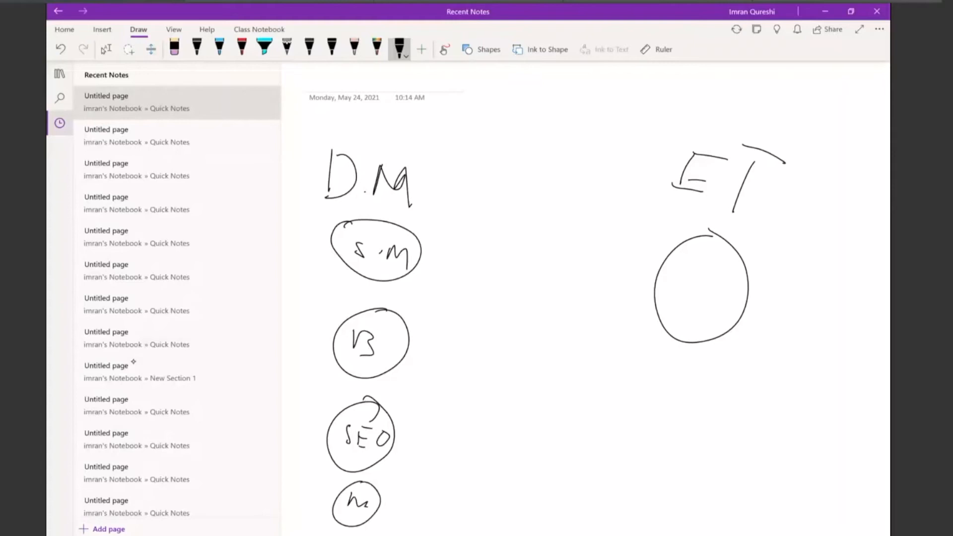
- Draw an arrow from each of the four D.M circles to the ET circle
{"action": "mouse_move", "coordinate": [419, 262]}
{"action": "left_mouse_down"}
{"action": "mouse_move", "coordinate": [567, 275]}
{"action": "mouse_move", "coordinate": [602, 296]}
{"action": "left_mouse_up"}
{"action": "left_click_drag", "start_coordinate": [619, 274], "coordinate": [639, 287]}
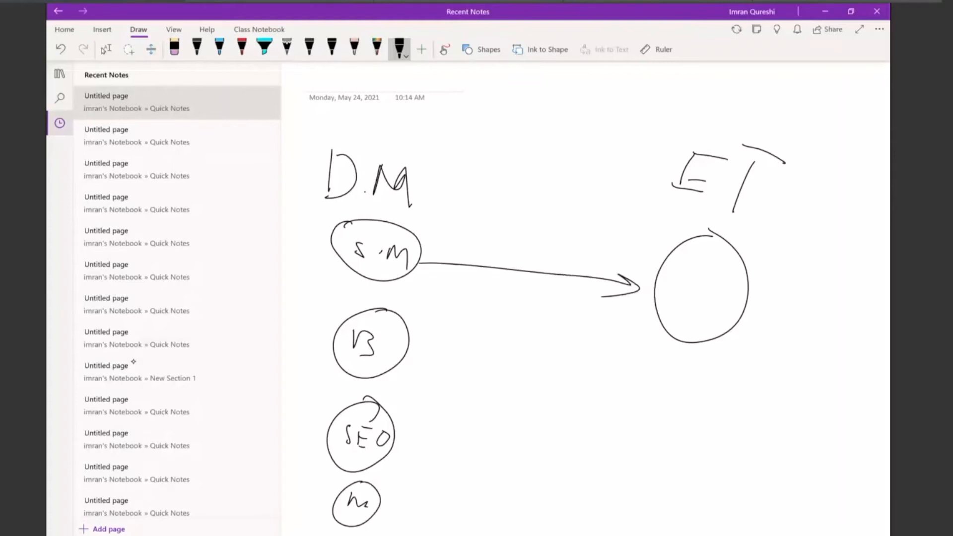
{"action": "left_click_drag", "start_coordinate": [411, 359], "coordinate": [638, 294]}
{"action": "mouse_move", "coordinate": [623, 315]}
{"action": "left_mouse_down"}
{"action": "mouse_move", "coordinate": [638, 301]}
{"action": "mouse_move", "coordinate": [601, 330]}
{"action": "left_mouse_up"}
{"action": "left_click_drag", "start_coordinate": [393, 444], "coordinate": [629, 323]}
{"action": "left_click_drag", "start_coordinate": [587, 330], "coordinate": [627, 322]}
{"action": "left_click_drag", "start_coordinate": [629, 323], "coordinate": [605, 359]}
{"action": "mouse_move", "coordinate": [379, 509]}
{"action": "left_mouse_down"}
{"action": "mouse_move", "coordinate": [637, 349]}
{"action": "mouse_move", "coordinate": [602, 359]}
{"action": "left_mouse_up"}
{"action": "left_click_drag", "start_coordinate": [639, 346], "coordinate": [633, 384]}
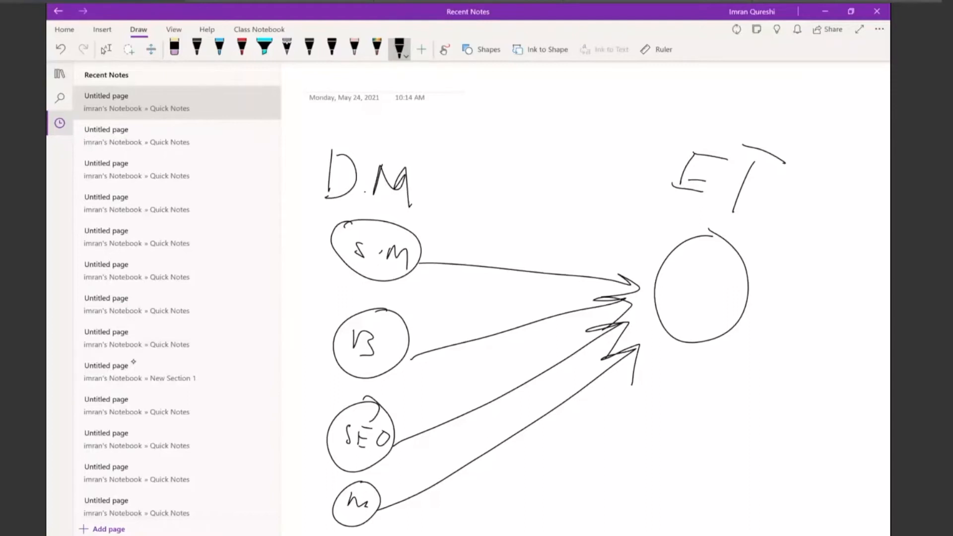
{"action": "left_click", "coordinate": [375, 518]}
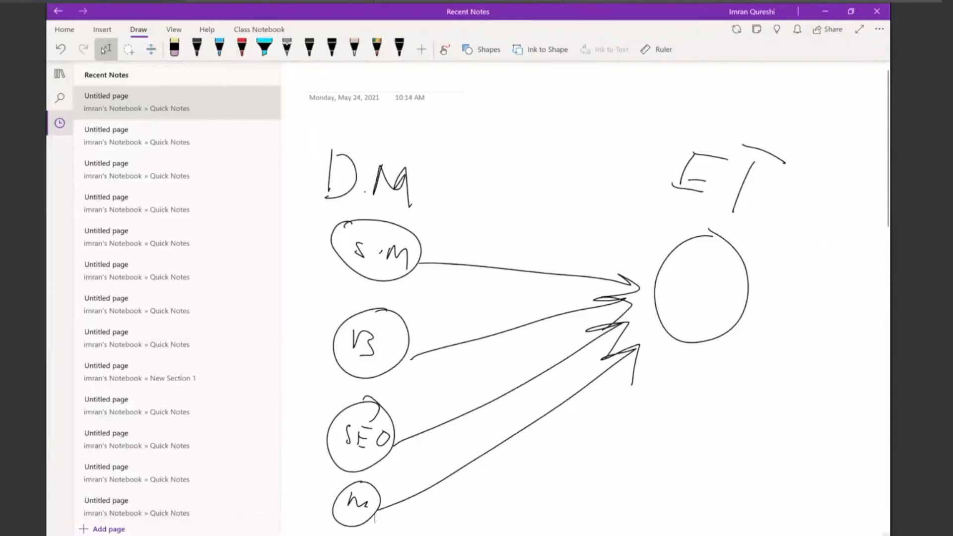
- Switch to SmartPLS and view the descriptive statistics of indicator ETC1
{"action": "key", "text": "alt+Tab"}
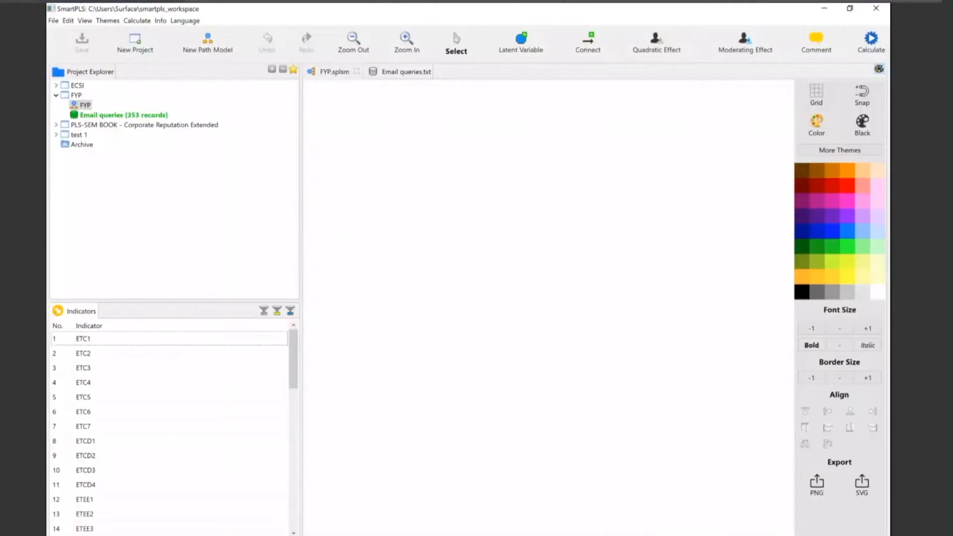
{"action": "key", "text": "alt+Tab"}
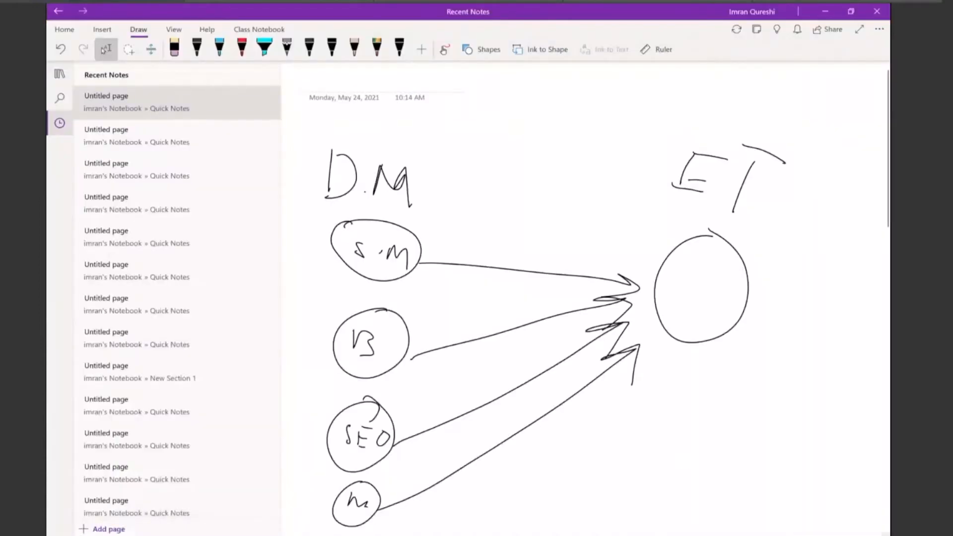
{"action": "key", "text": "alt+Tab"}
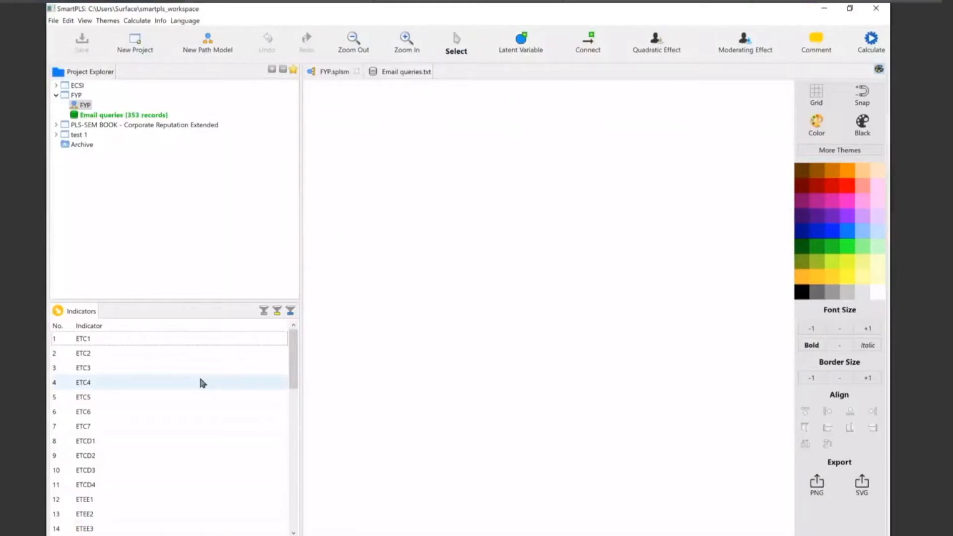
{"action": "left_click", "coordinate": [204, 339]}
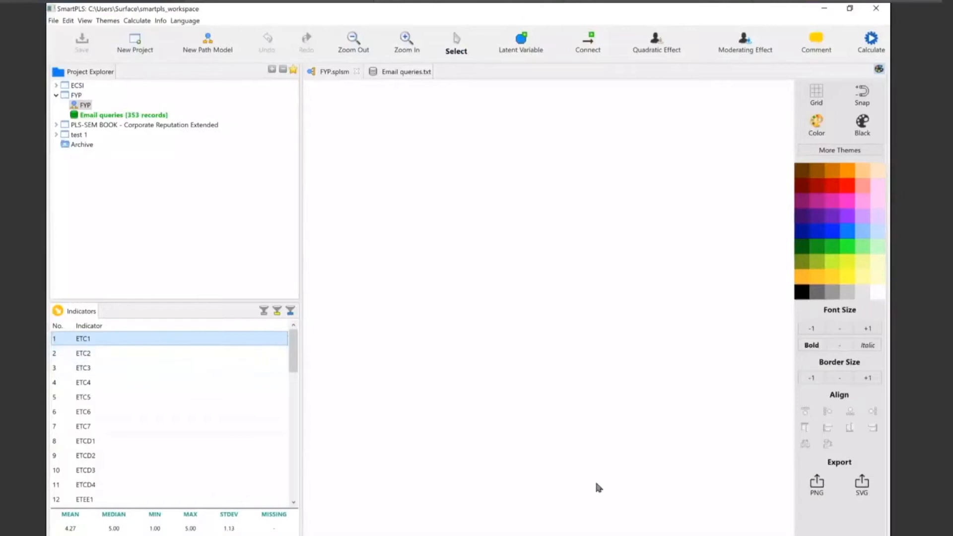
- In the OneNote sketch, draw six short lines radiating from the outer side of the ET circle
{"action": "key", "text": "alt+Tab"}
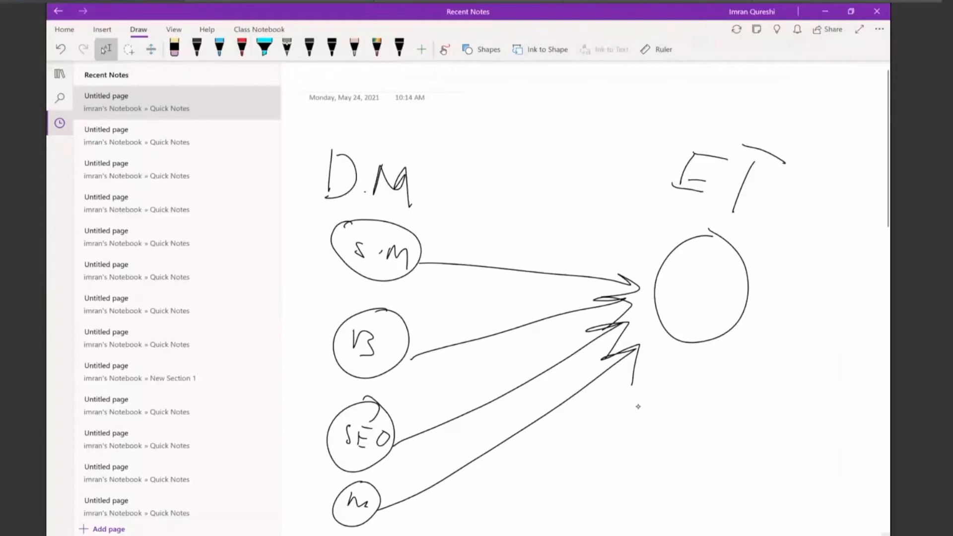
{"action": "left_click_drag", "start_coordinate": [722, 244], "coordinate": [762, 227]}
{"action": "left_click_drag", "start_coordinate": [738, 260], "coordinate": [773, 259]}
{"action": "left_click_drag", "start_coordinate": [746, 302], "coordinate": [783, 307]}
{"action": "left_click_drag", "start_coordinate": [737, 325], "coordinate": [771, 337]}
{"action": "left_click_drag", "start_coordinate": [715, 334], "coordinate": [749, 366]}
{"action": "left_click_drag", "start_coordinate": [698, 342], "coordinate": [718, 382]}
- Add a seventh line to the ET circle and handwrite the item numbers up to 7 beside the lines
{"action": "mouse_move", "coordinate": [780, 209]}
{"action": "left_mouse_down"}
{"action": "mouse_move", "coordinate": [779, 227]}
{"action": "mouse_move", "coordinate": [799, 254]}
{"action": "left_mouse_up"}
{"action": "left_click_drag", "start_coordinate": [798, 280], "coordinate": [789, 359]}
{"action": "left_click_drag", "start_coordinate": [759, 378], "coordinate": [766, 393]}
{"action": "left_click_drag", "start_coordinate": [776, 377], "coordinate": [785, 390]}
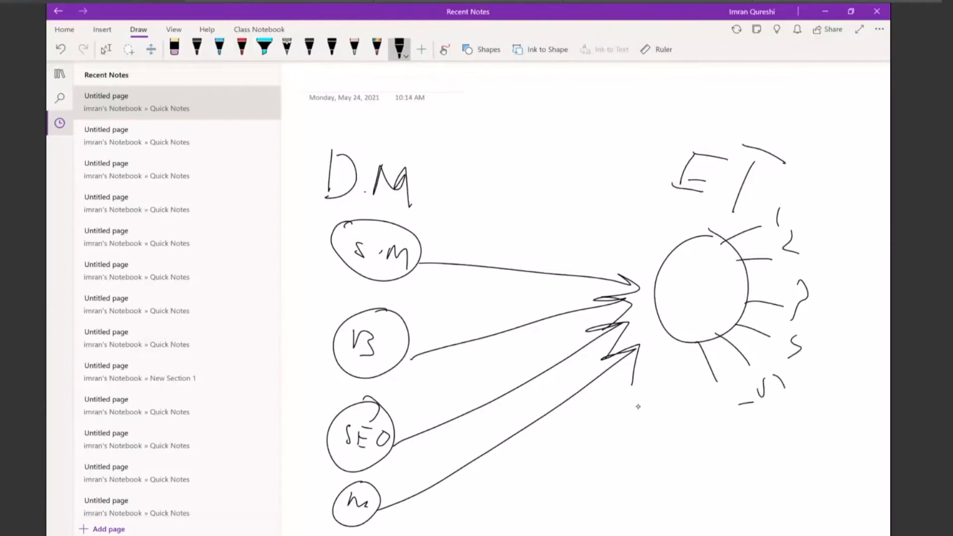
{"action": "left_click_drag", "start_coordinate": [676, 341], "coordinate": [701, 414]}
{"action": "left_click_drag", "start_coordinate": [744, 405], "coordinate": [676, 440]}
{"action": "left_click_drag", "start_coordinate": [683, 437], "coordinate": [693, 448]}
{"action": "left_click_drag", "start_coordinate": [705, 442], "coordinate": [704, 445]}
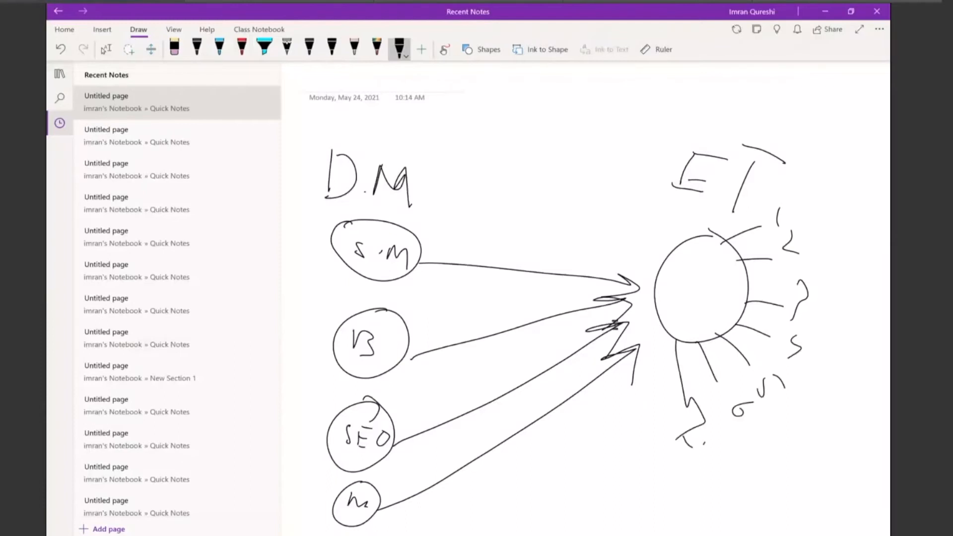
{"action": "left_click", "coordinate": [701, 452]}
{"action": "left_click", "coordinate": [712, 274]}
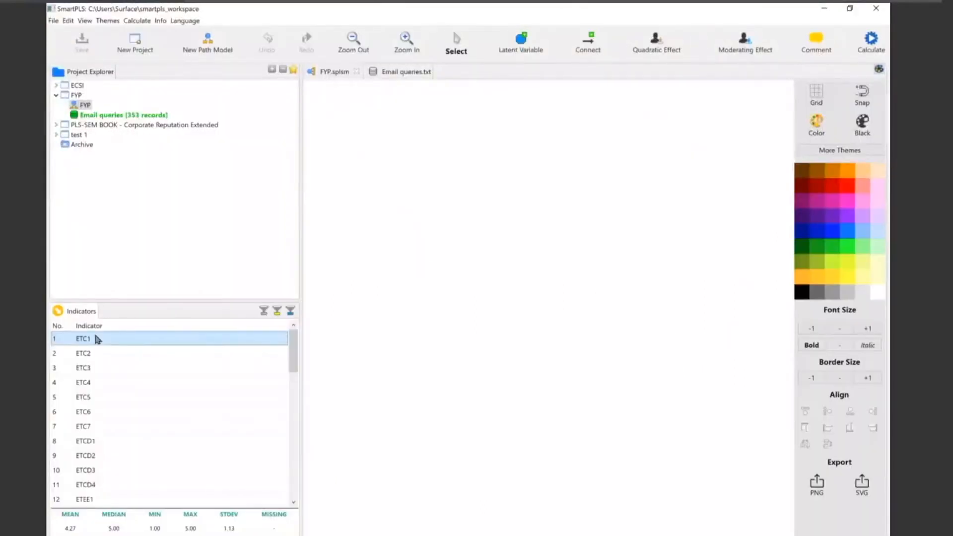
- In SmartPLS, place indicators ETC1 through ETC7 together on the FYP model canvas as one latent variable and select its circle
{"action": "key", "text": "shift+Down"}
{"action": "key", "text": "shift+Down"}
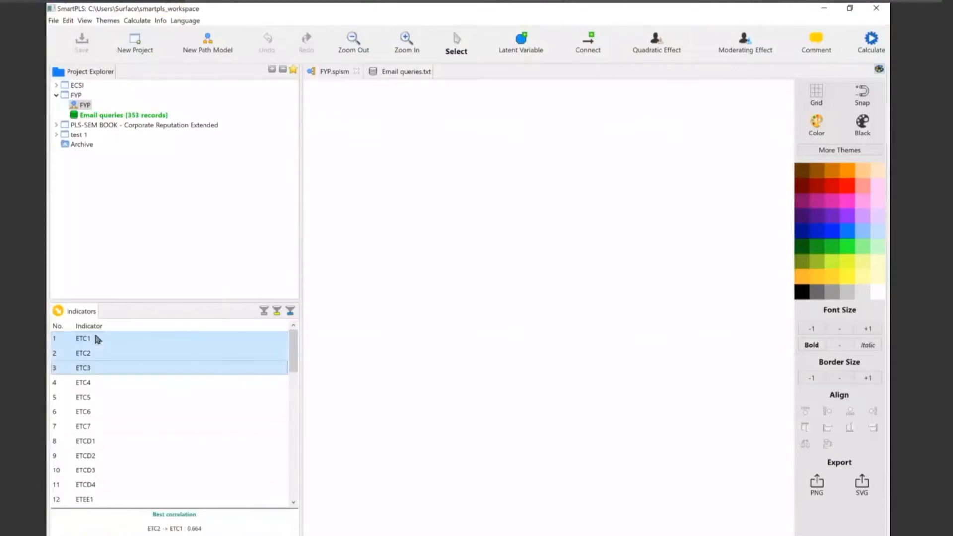
{"action": "key", "text": "shift+Down"}
{"action": "key", "text": "shift+Down"}
{"action": "key", "text": "shift+Down"}
{"action": "key", "text": "shift+Down"}
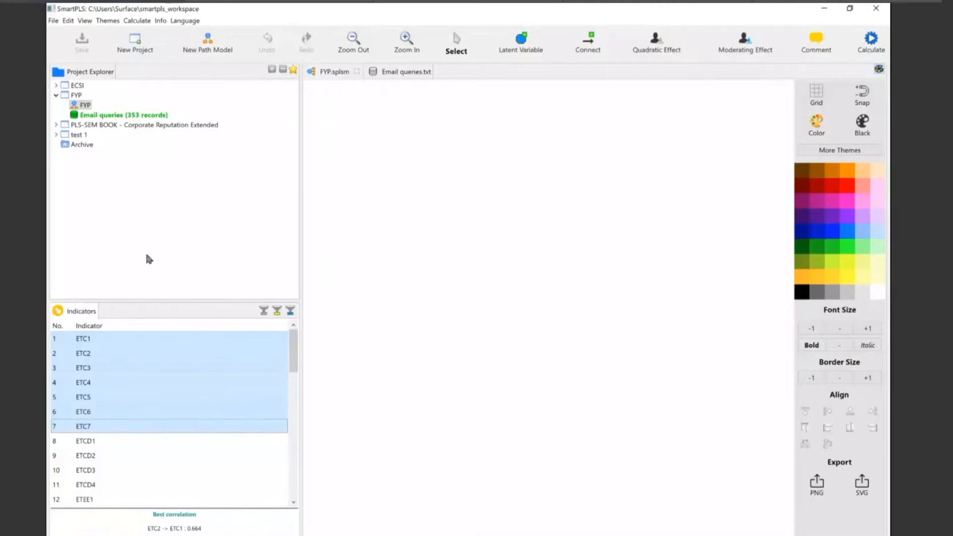
{"action": "mouse_move", "coordinate": [82, 351]}
{"action": "left_mouse_down"}
{"action": "mouse_move", "coordinate": [81, 336]}
{"action": "mouse_move", "coordinate": [113, 427]}
{"action": "mouse_move", "coordinate": [179, 408]}
{"action": "mouse_move", "coordinate": [164, 409]}
{"action": "mouse_move", "coordinate": [104, 346]}
{"action": "left_mouse_up"}
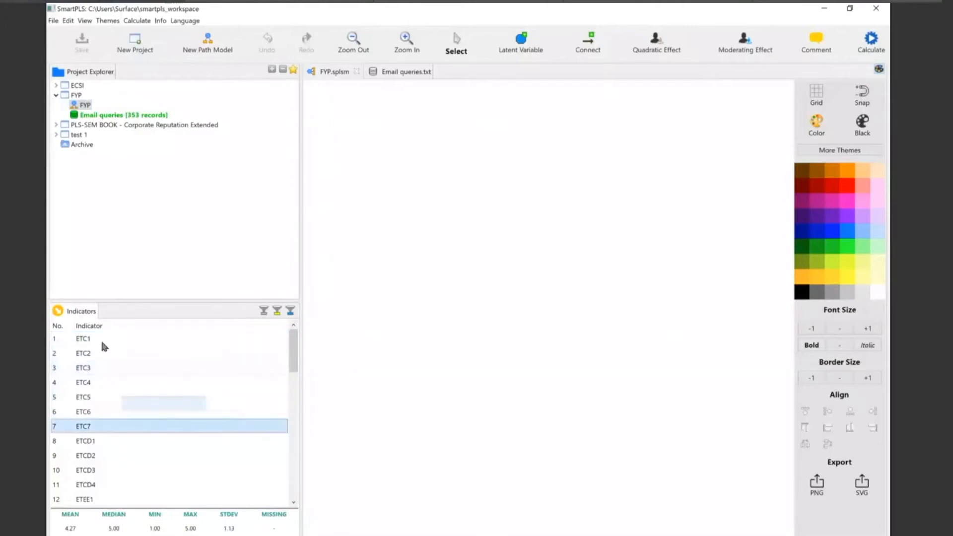
{"action": "left_click", "coordinate": [102, 342], "text": "shift"}
{"action": "left_click_drag", "start_coordinate": [105, 343], "coordinate": [590, 243]}
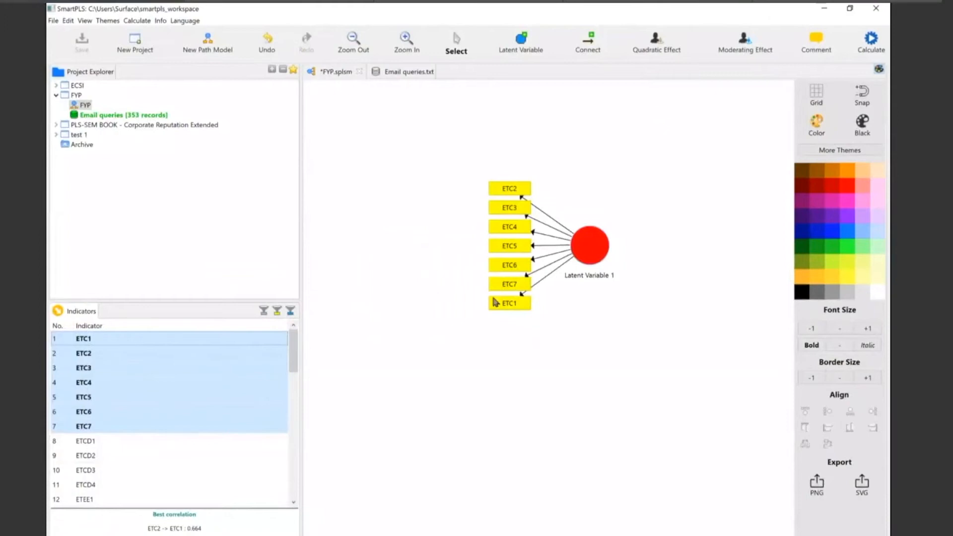
{"action": "left_click", "coordinate": [589, 257]}
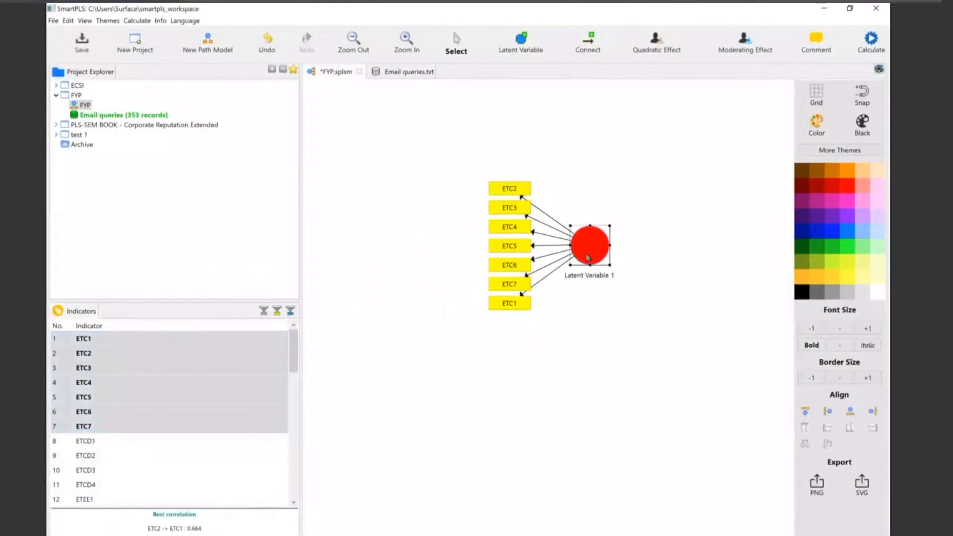
- Bring up the command list of the ETC latent variable and clip a screenshot of it into a OneNote page
{"action": "mouse_move", "coordinate": [588, 257]}
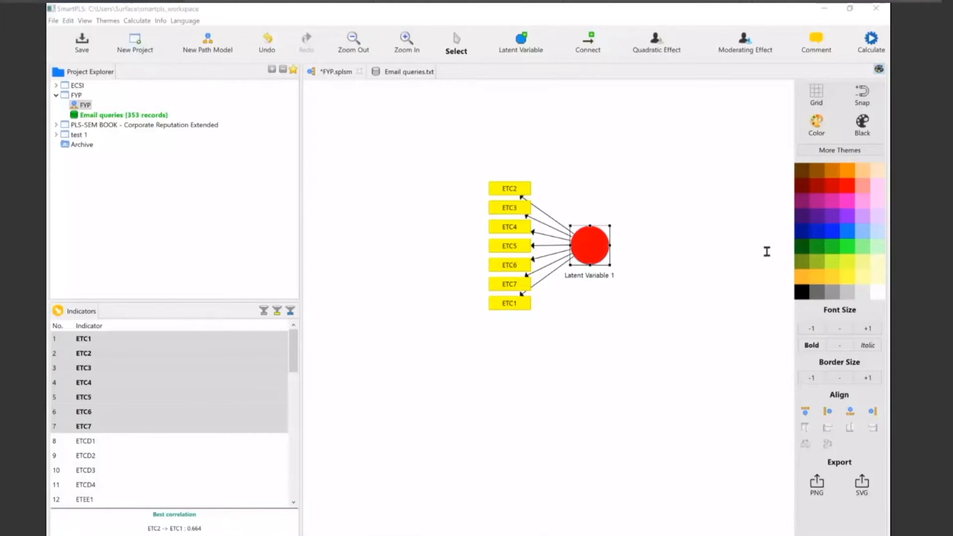
{"action": "left_click", "coordinate": [595, 283]}
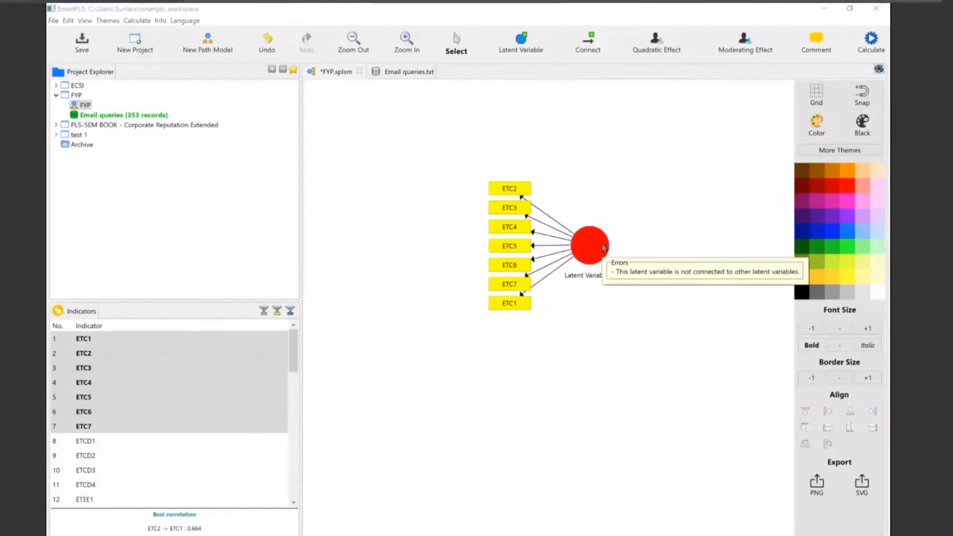
{"action": "mouse_move", "coordinate": [591, 264]}
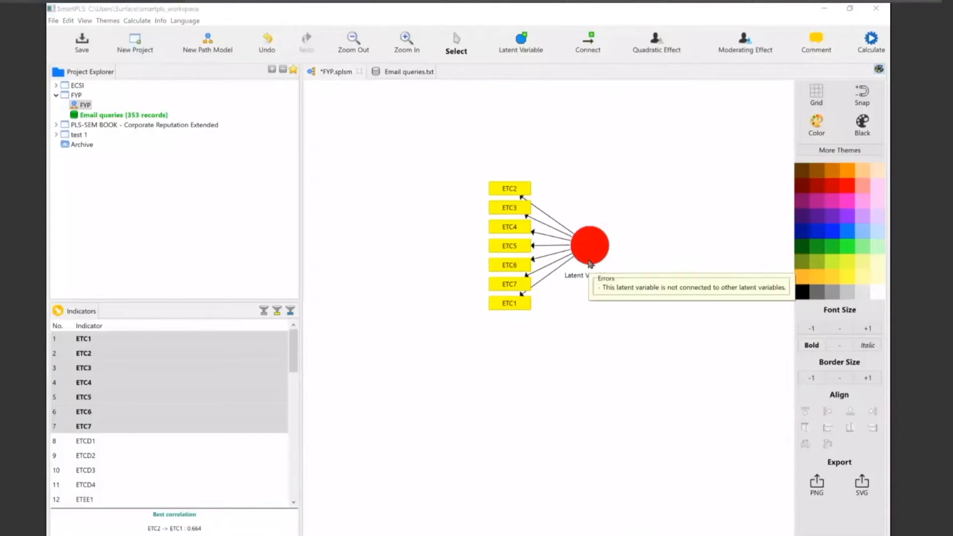
{"action": "left_click", "coordinate": [592, 256]}
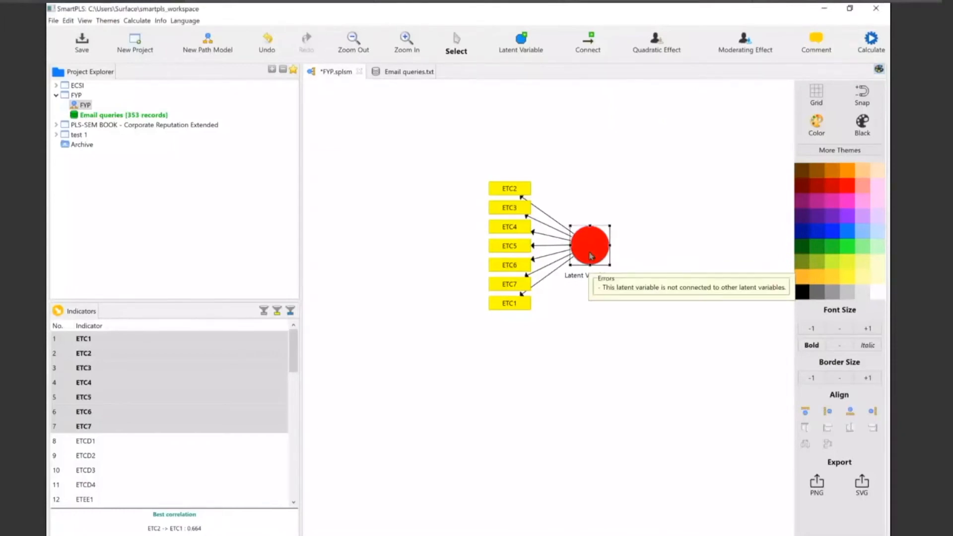
{"action": "right_click", "coordinate": [591, 256]}
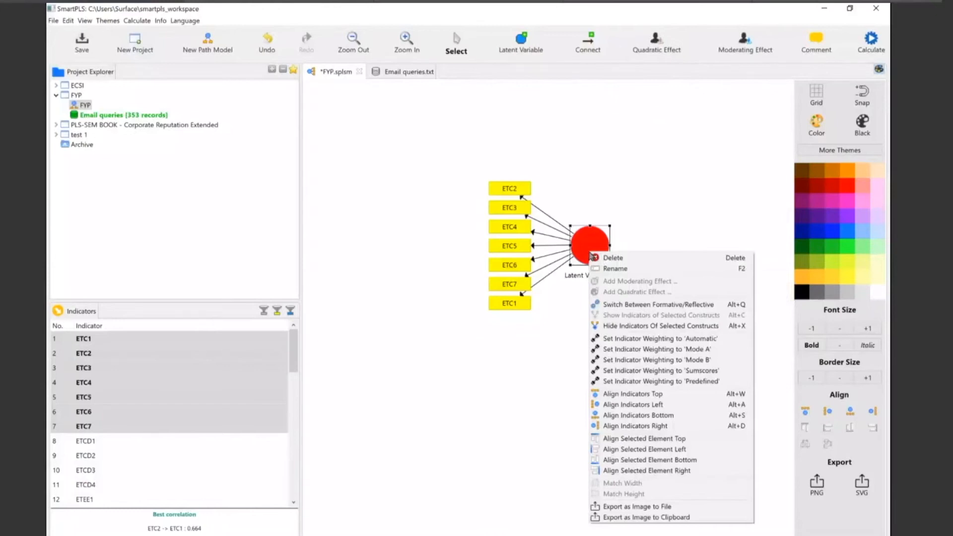
{"action": "key", "text": "super+shift+s"}
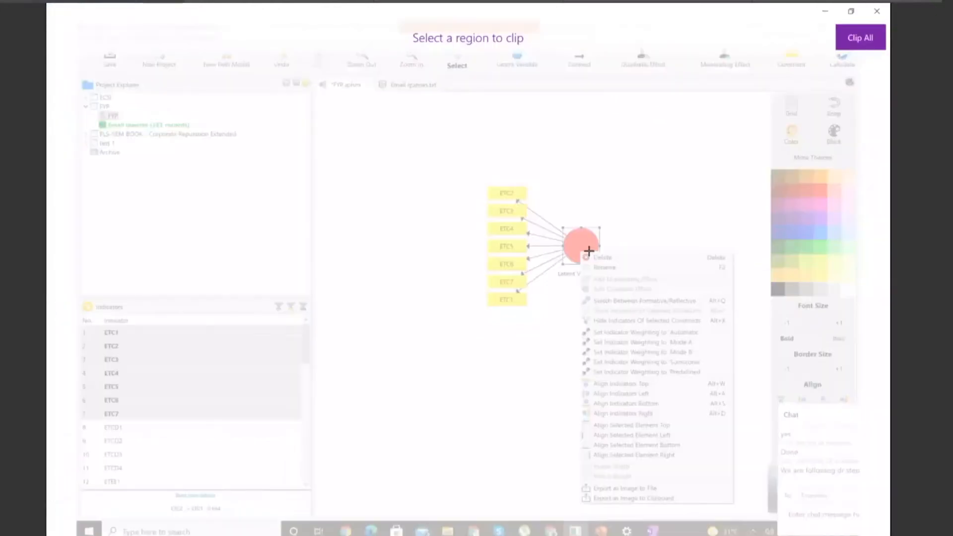
{"action": "left_click_drag", "start_coordinate": [568, 224], "coordinate": [659, 496]}
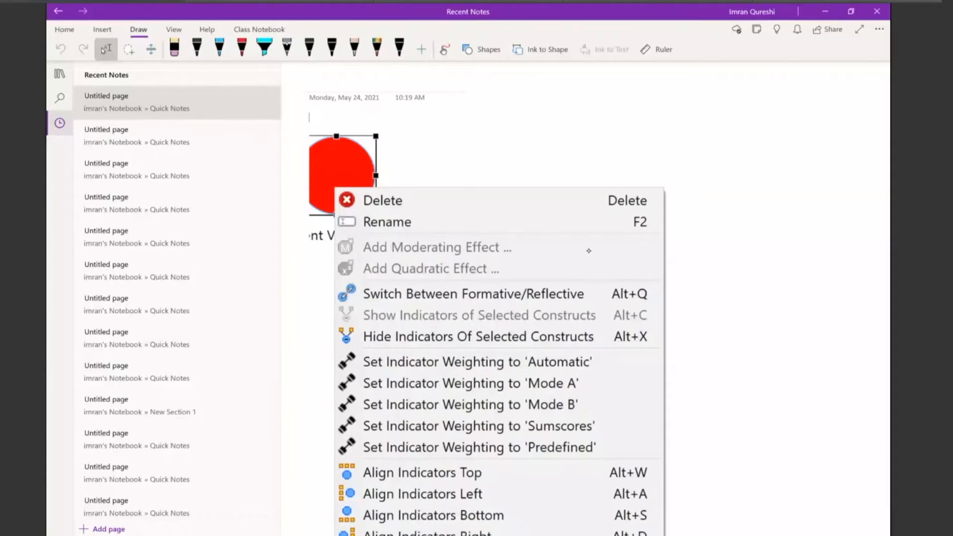
- On the clipped screenshot, underline Reflective and circle Hide Indicators Of Selected Constructs in black ink
{"action": "left_click", "coordinate": [399, 48]}
{"action": "left_click_drag", "start_coordinate": [539, 305], "coordinate": [586, 301]}
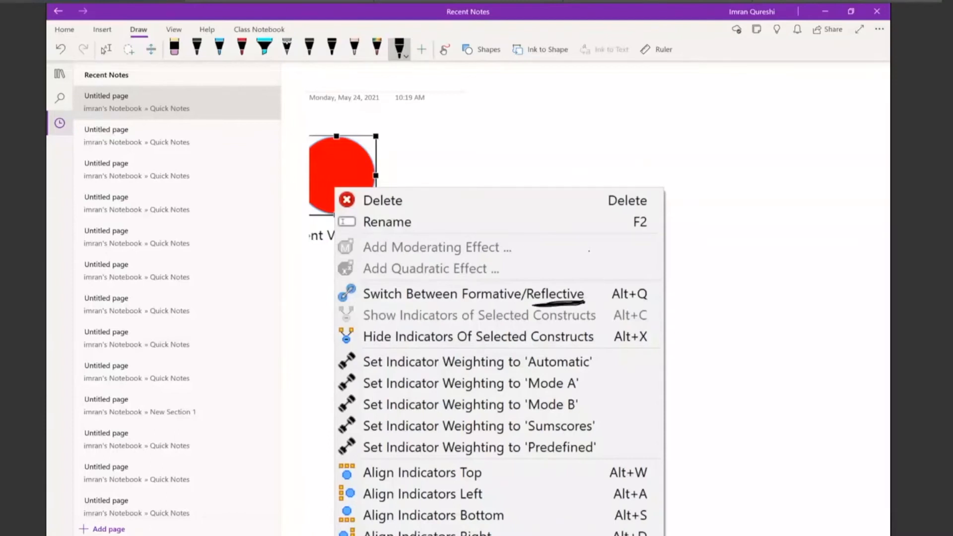
{"action": "mouse_move", "coordinate": [339, 322]}
{"action": "left_mouse_down"}
{"action": "mouse_move", "coordinate": [494, 317]}
{"action": "mouse_move", "coordinate": [612, 367]}
{"action": "mouse_move", "coordinate": [322, 313]}
{"action": "left_mouse_up"}
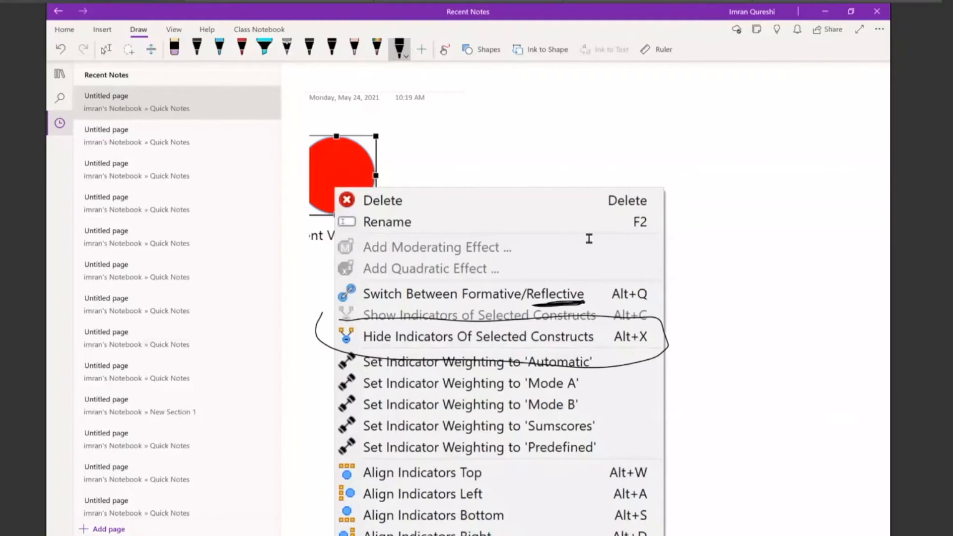
- Circle Align Indicators Top in ink on the screenshot and look over the remaining alignment and export options
{"action": "scroll", "coordinate": [505, 342], "scroll_direction": "down", "scroll_amount": 3}
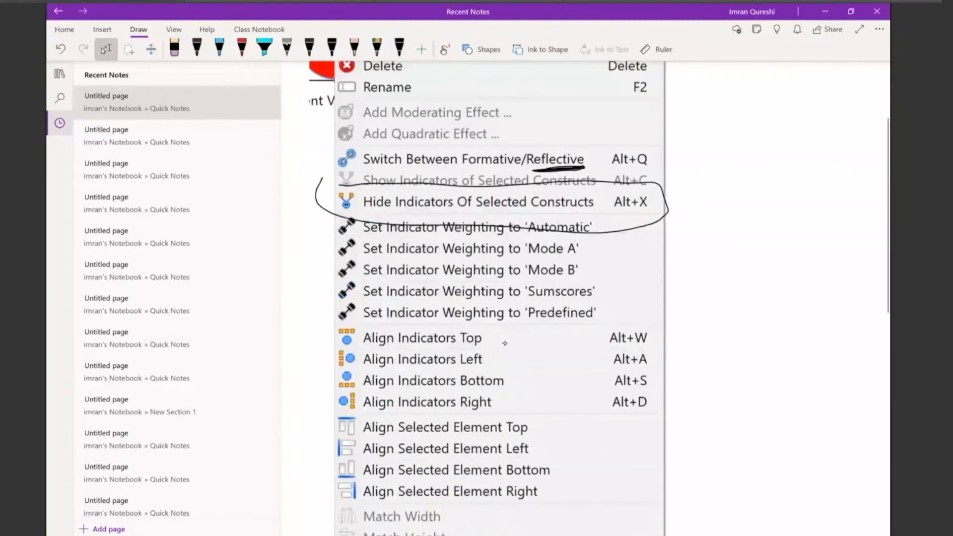
{"action": "scroll", "coordinate": [505, 343], "scroll_direction": "down", "scroll_amount": 1}
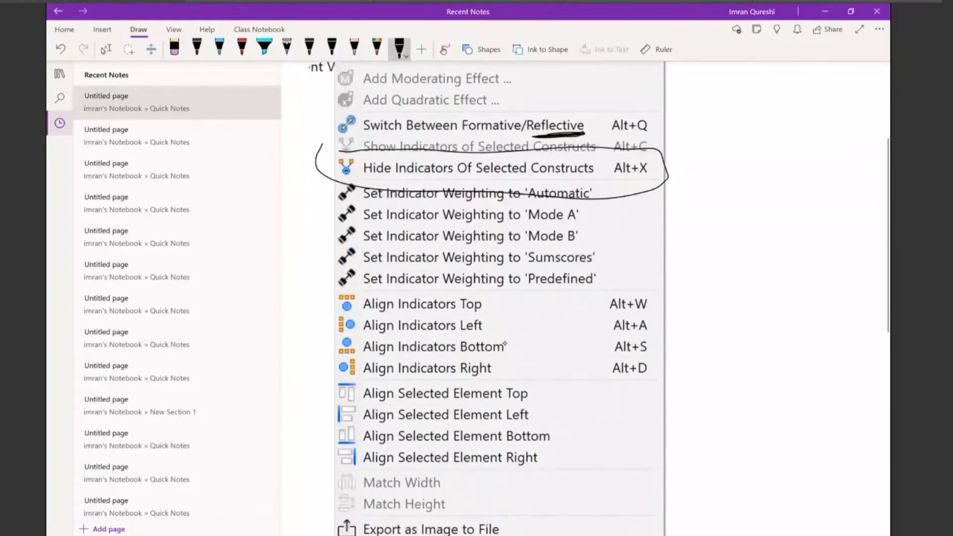
{"action": "left_click_drag", "start_coordinate": [328, 286], "coordinate": [498, 286]}
{"action": "mouse_move", "coordinate": [522, 286]}
{"action": "left_mouse_down"}
{"action": "mouse_move", "coordinate": [593, 321]}
{"action": "mouse_move", "coordinate": [326, 279]}
{"action": "left_mouse_up"}
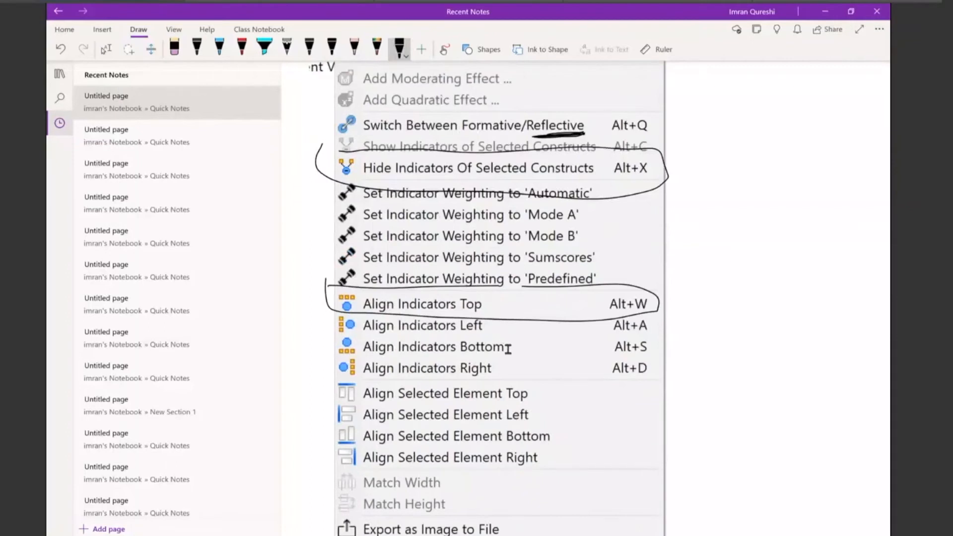
{"action": "scroll", "coordinate": [508, 349], "scroll_direction": "down", "scroll_amount": 3}
{"action": "scroll", "coordinate": [499, 353], "scroll_direction": "down", "scroll_amount": 1}
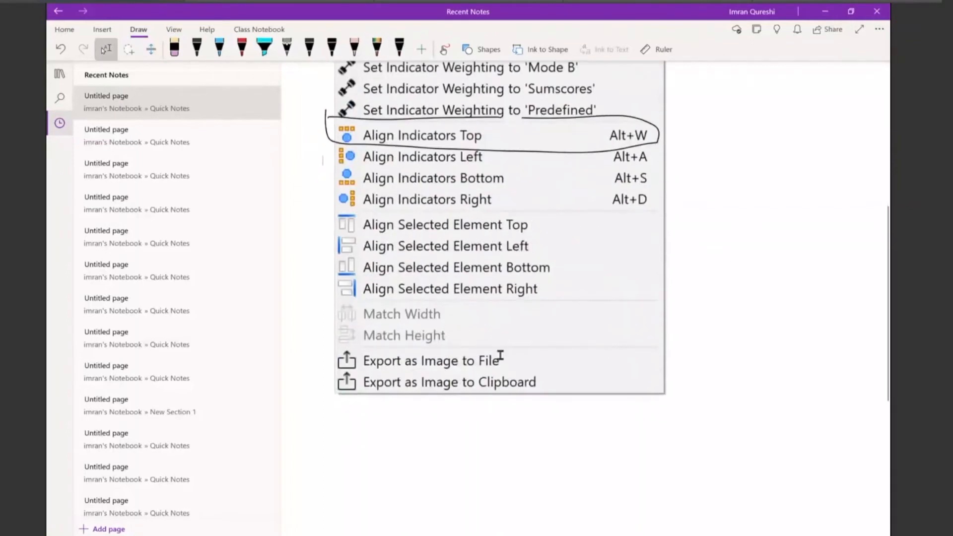
{"action": "scroll", "coordinate": [501, 355], "scroll_direction": "up", "scroll_amount": 5}
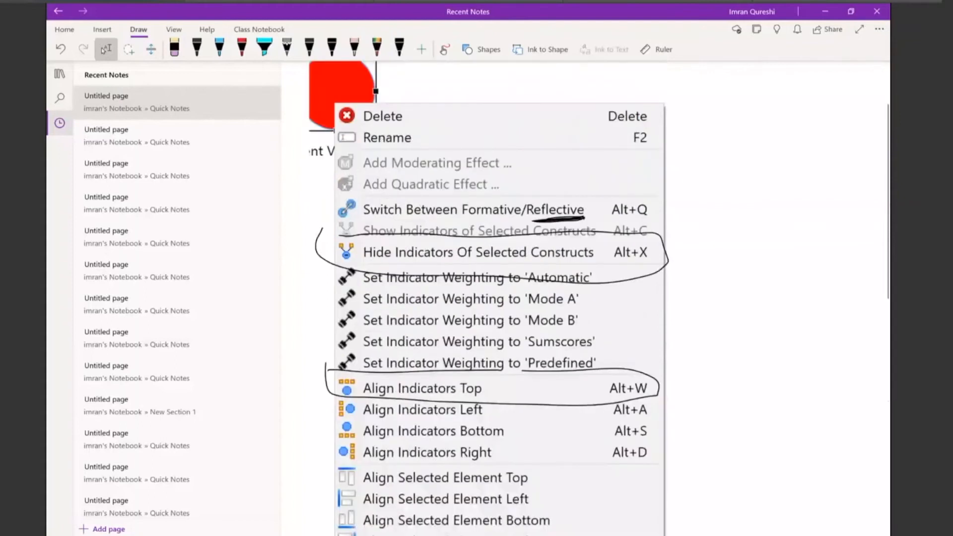
- Switch to SmartPLS and rename the ETC latent variable as Ecotourism
{"action": "key", "text": "alt+Tab"}
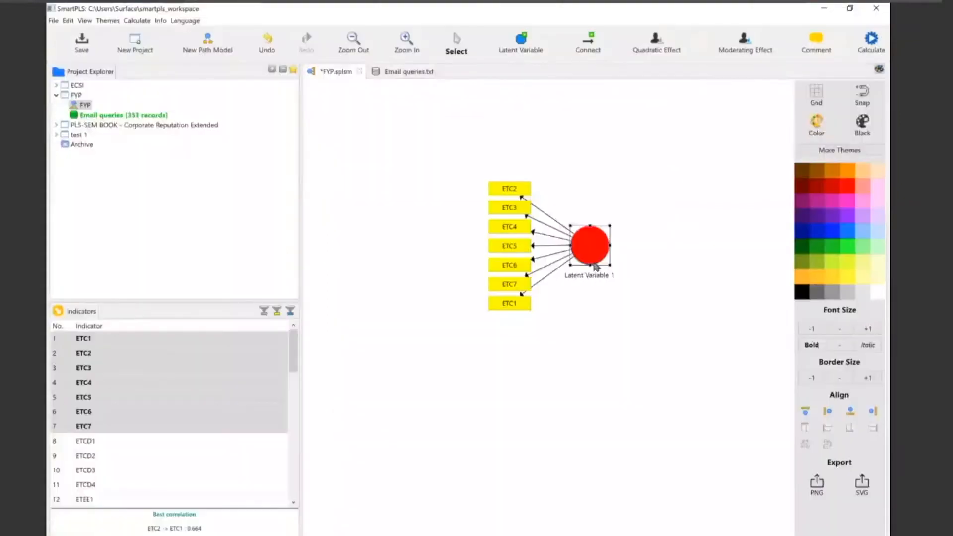
{"action": "right_click", "coordinate": [589, 245]}
{"action": "left_click", "coordinate": [603, 251]}
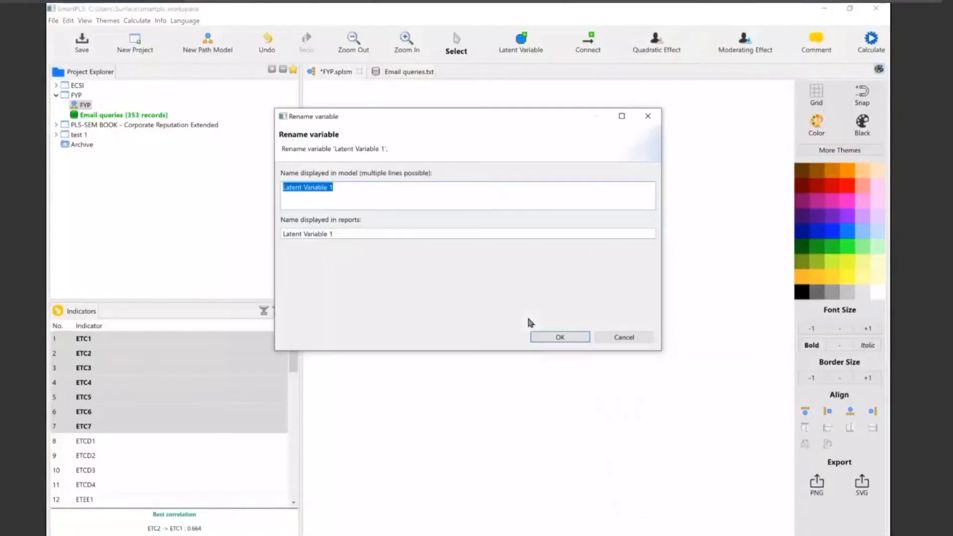
{"action": "key", "text": "BackSpace"}
{"action": "type", "text": "Ecotourism"}
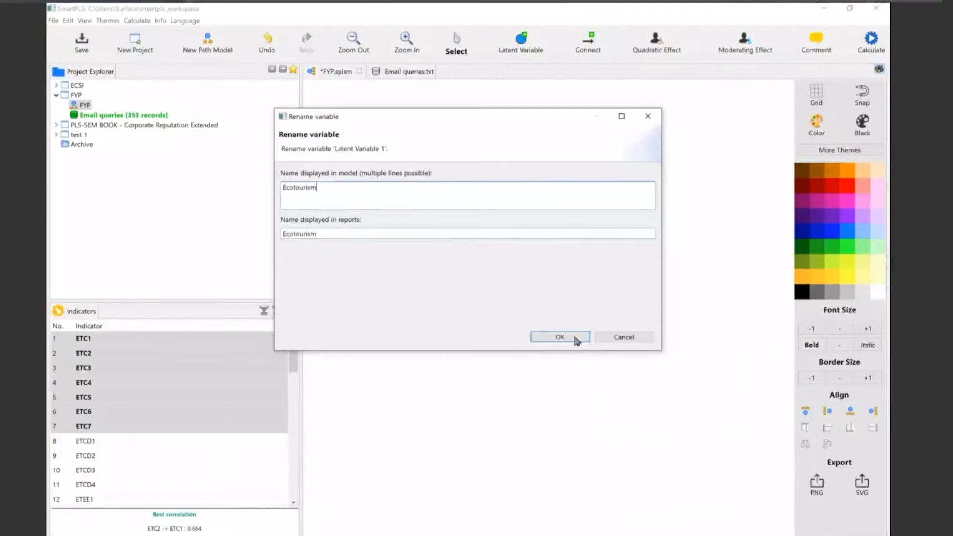
{"action": "left_click", "coordinate": [575, 337]}
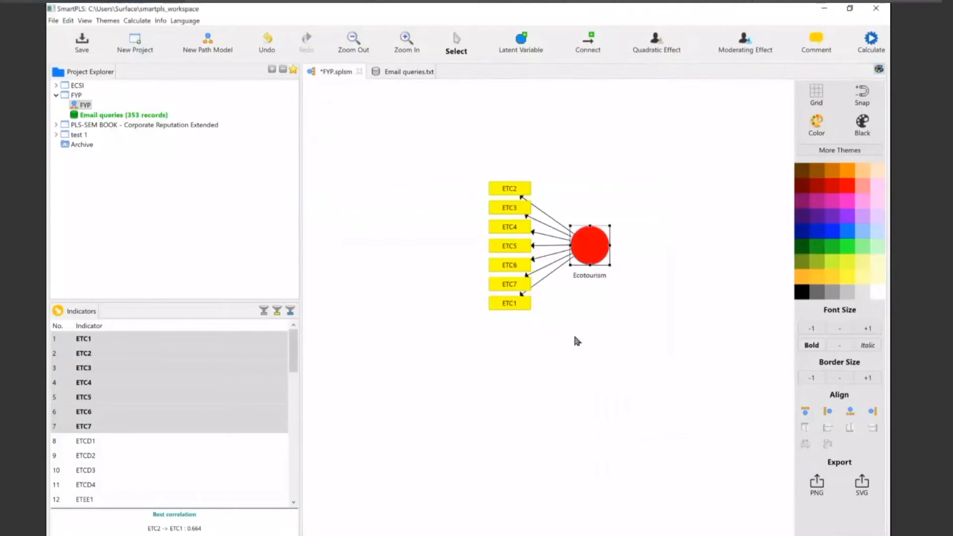
{"action": "left_click", "coordinate": [611, 305]}
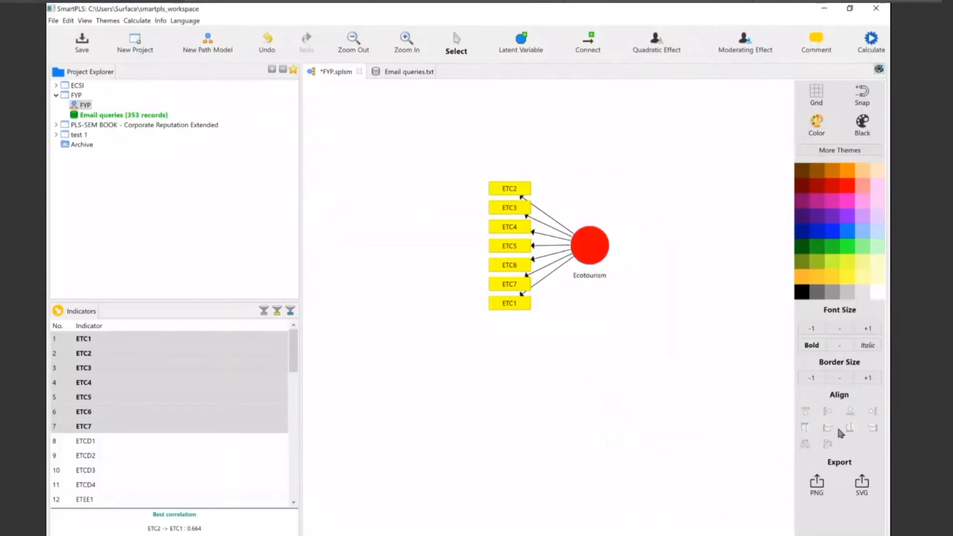
- Align the Ecotourism indicators on the right of their circle and move the construct slightly further right on the canvas
{"action": "key", "text": "alt+Tab"}
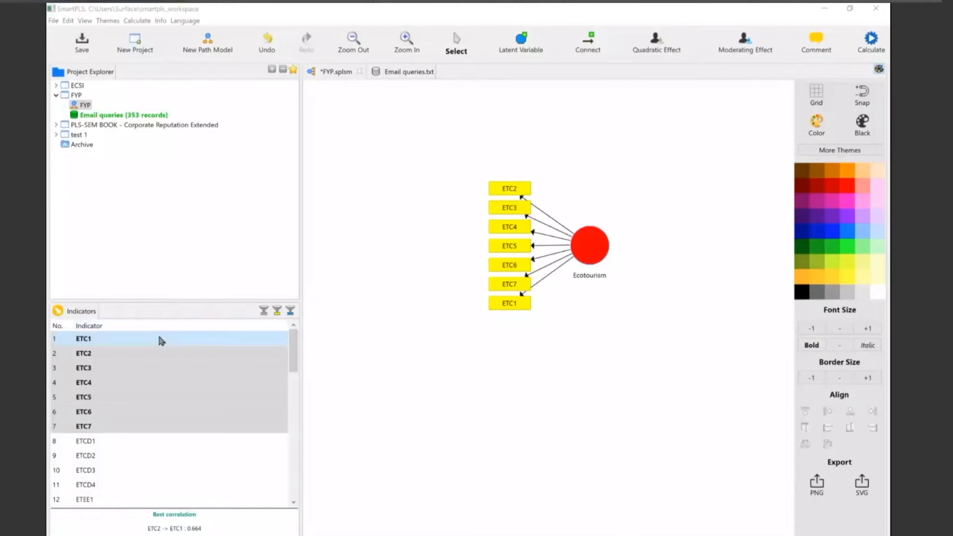
{"action": "left_click", "coordinate": [159, 341]}
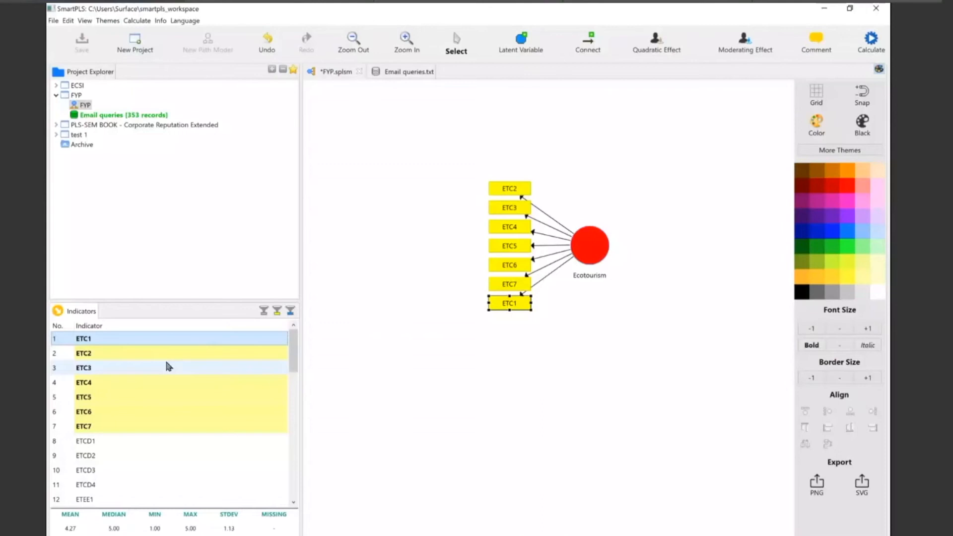
{"action": "left_click", "coordinate": [587, 259]}
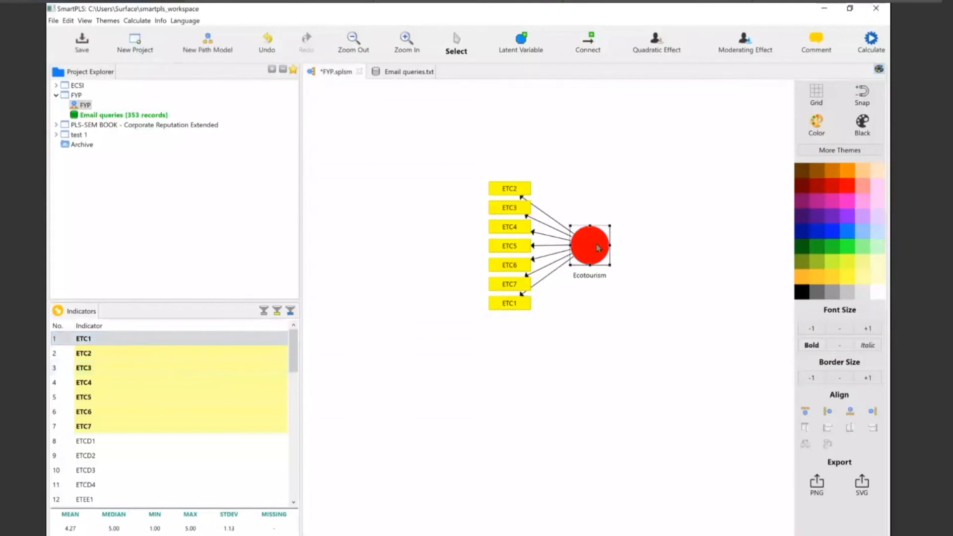
{"action": "right_click", "coordinate": [598, 247]}
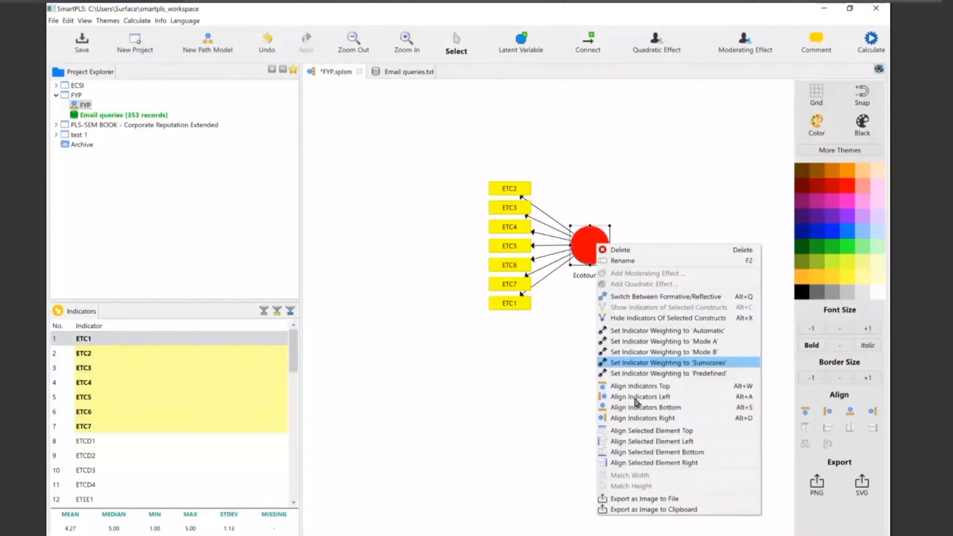
{"action": "left_click", "coordinate": [635, 398]}
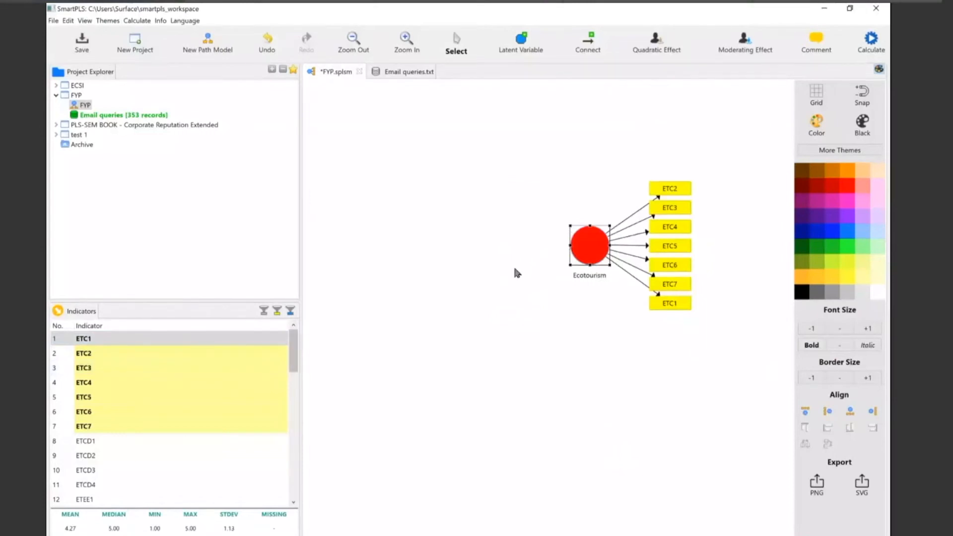
{"action": "left_click_drag", "start_coordinate": [614, 247], "coordinate": [644, 243]}
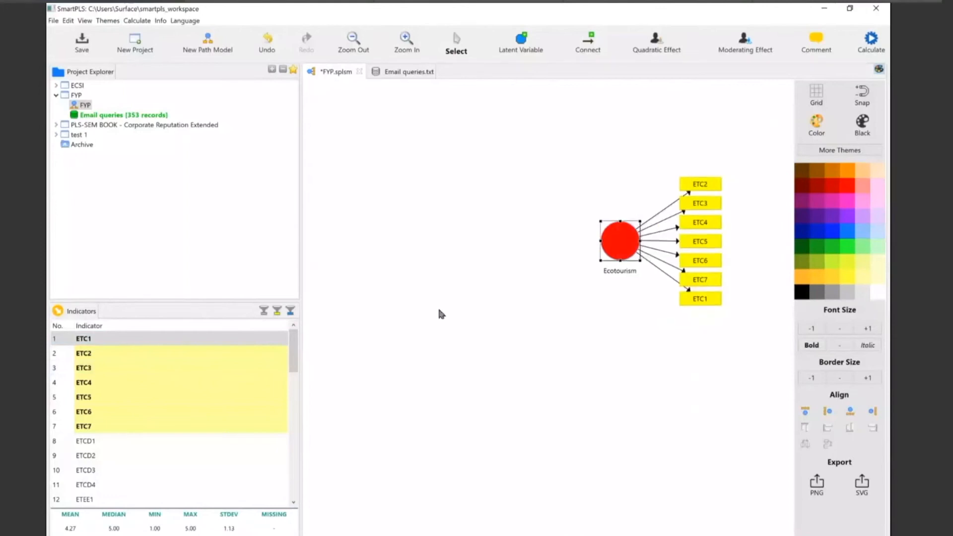
- Place indicators Blog1 through Blog5 together as a new latent variable to the upper left of Ecotourism
{"action": "left_click_drag", "start_coordinate": [297, 366], "coordinate": [293, 403]}
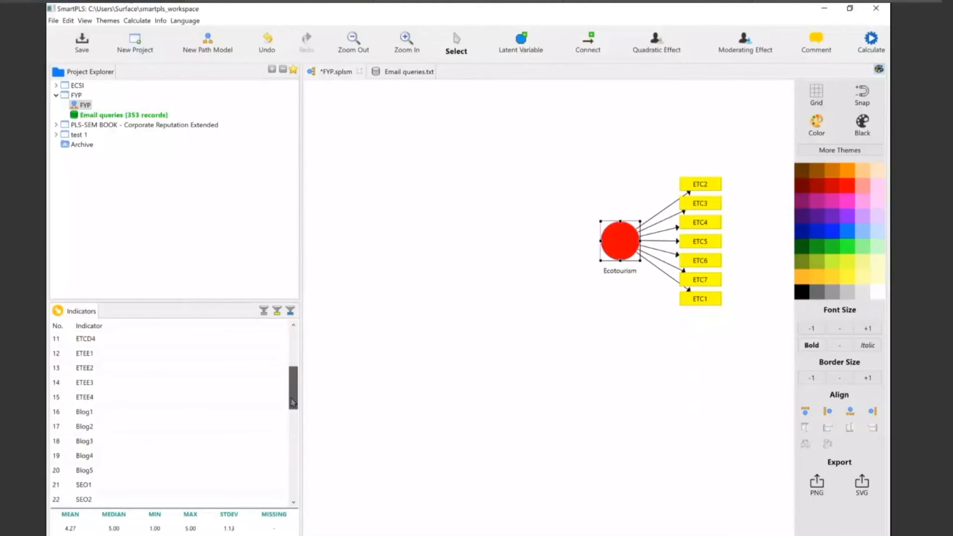
{"action": "left_click", "coordinate": [178, 415]}
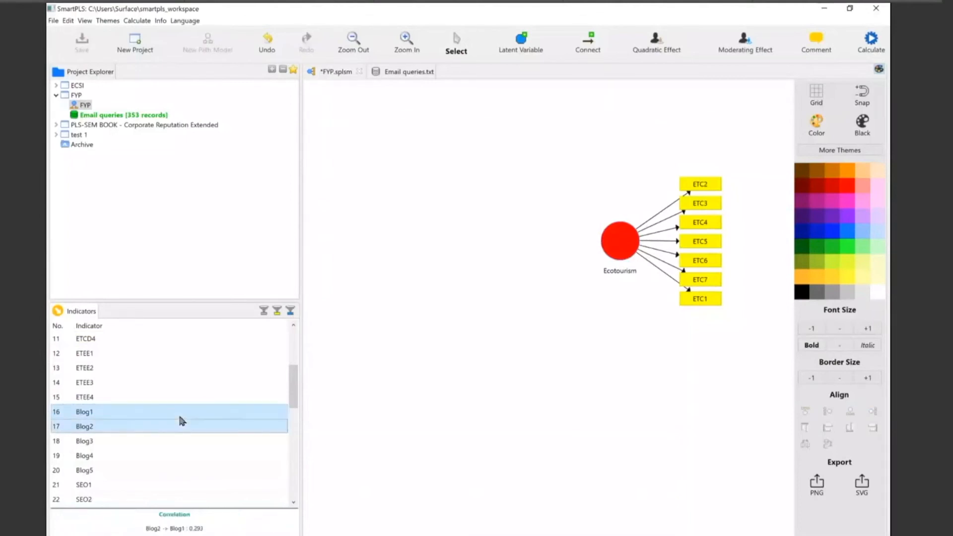
{"action": "key", "text": "shift+Down"}
{"action": "key", "text": "shift+Down"}
{"action": "key", "text": "shift+Down"}
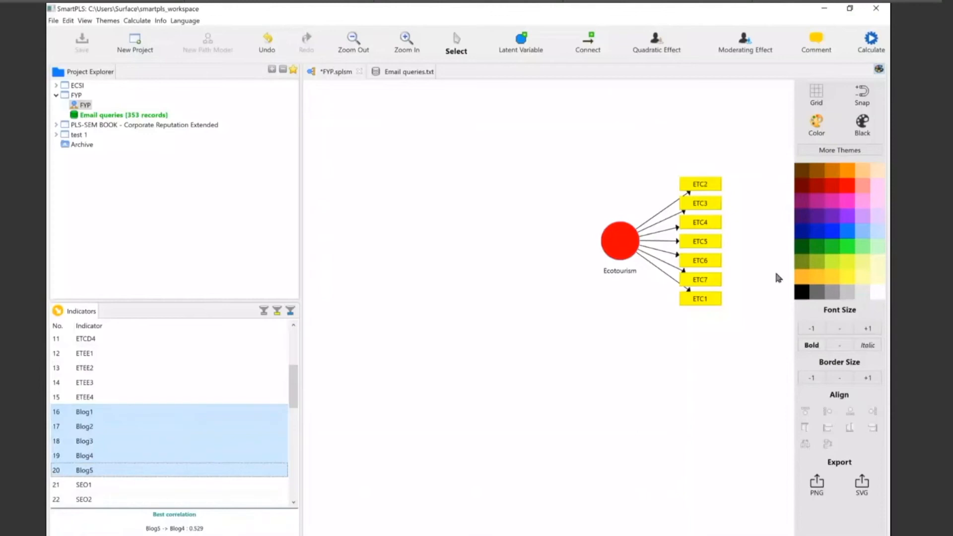
{"action": "left_click", "coordinate": [163, 442]}
{"action": "left_click", "coordinate": [164, 444]}
{"action": "left_click_drag", "start_coordinate": [162, 439], "coordinate": [432, 173]}
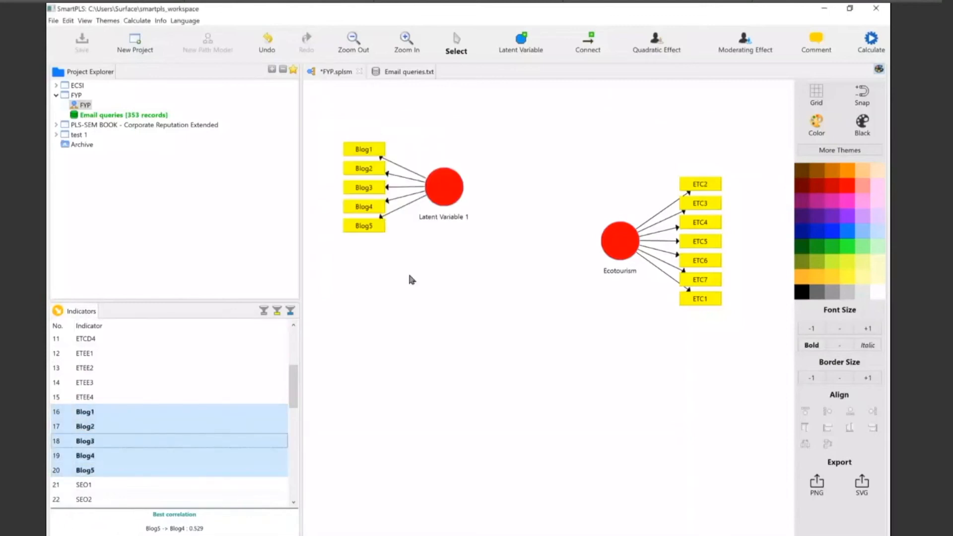
- Rename the latent variable of the Blog indicators as Blogging
{"action": "right_click", "coordinate": [440, 197]}
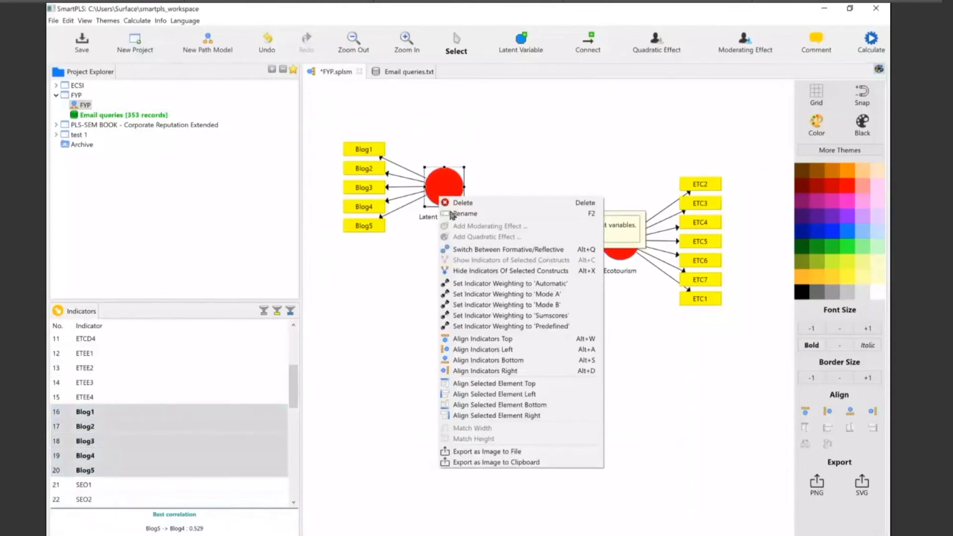
{"action": "left_click", "coordinate": [464, 214]}
{"action": "type", "text": "Blogging"}
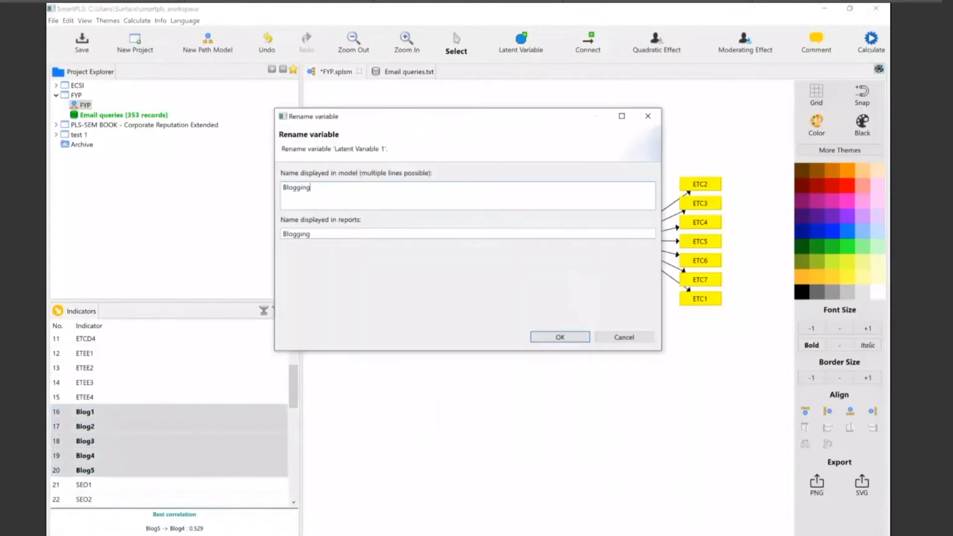
{"action": "left_click", "coordinate": [539, 337]}
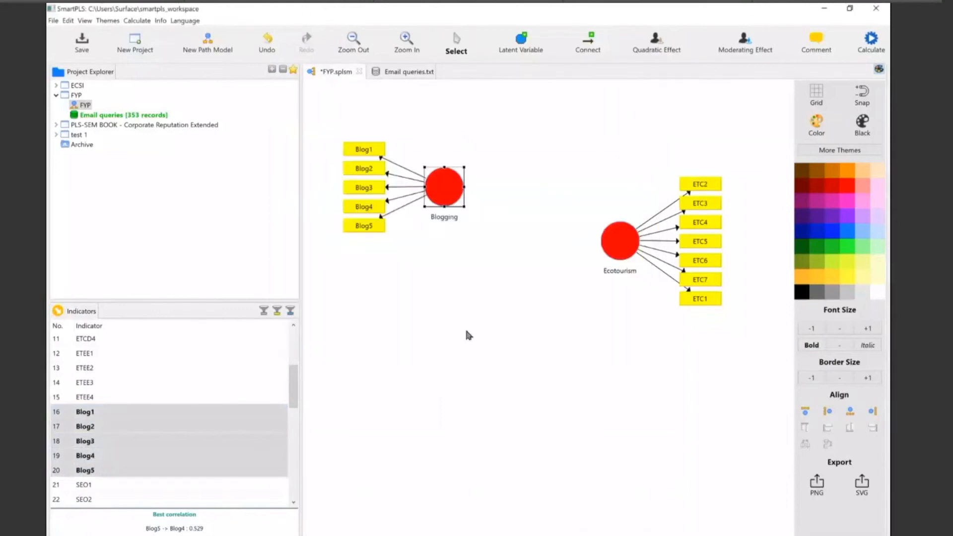
- Place indicators SEO1 through SEO4 together as a new latent variable below Blogging
{"action": "scroll", "coordinate": [170, 387], "scroll_direction": "down", "scroll_amount": 1}
{"action": "scroll", "coordinate": [169, 388], "scroll_direction": "down", "scroll_amount": 1}
{"action": "left_click", "coordinate": [133, 393]}
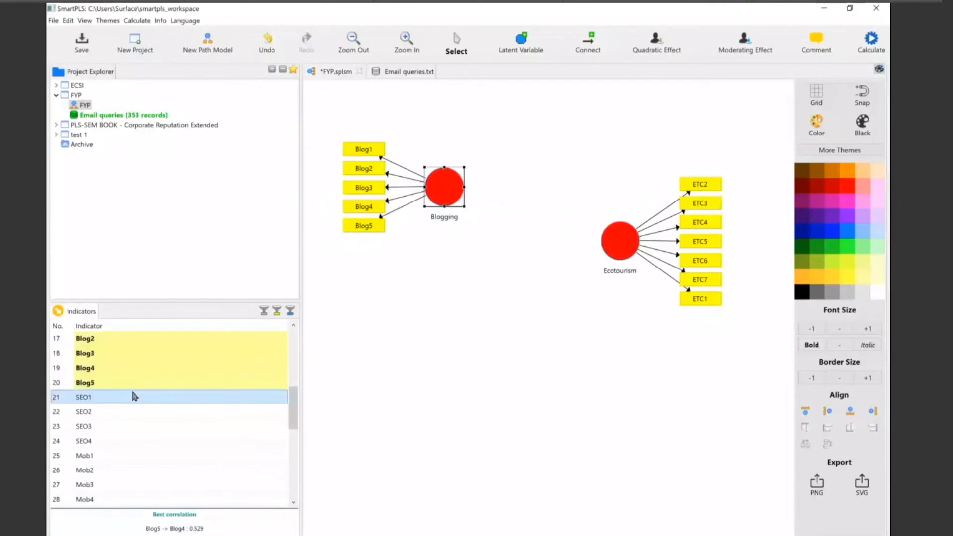
{"action": "key", "text": "shift+Down"}
{"action": "key", "text": "shift+Down"}
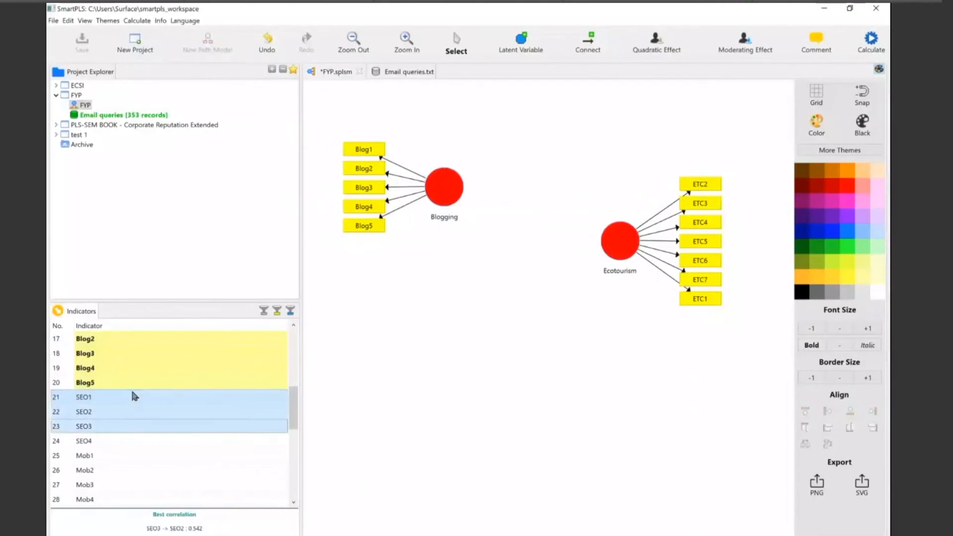
{"action": "key", "text": "shift+Down"}
{"action": "left_click_drag", "start_coordinate": [132, 394], "coordinate": [453, 322]}
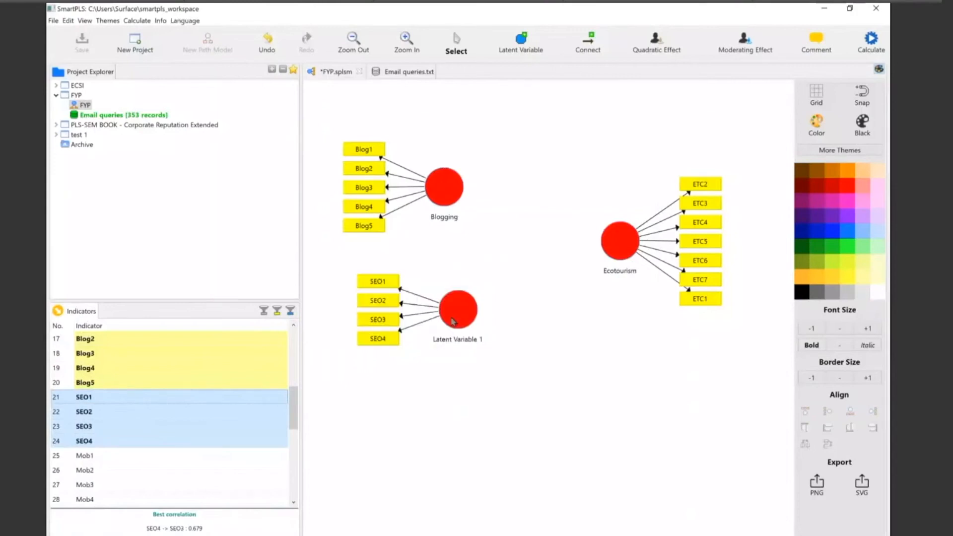
- Rename the latent variable of the SEO indicators as SEO and position it directly beneath Blogging, aligned with that construct
{"action": "right_click", "coordinate": [454, 321]}
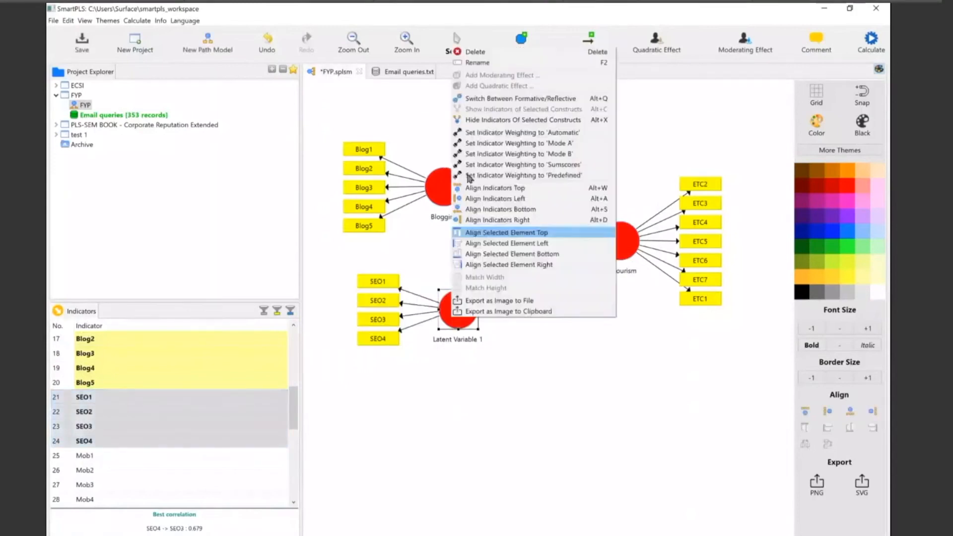
{"action": "left_click", "coordinate": [478, 64]}
{"action": "type", "text": "SEO"}
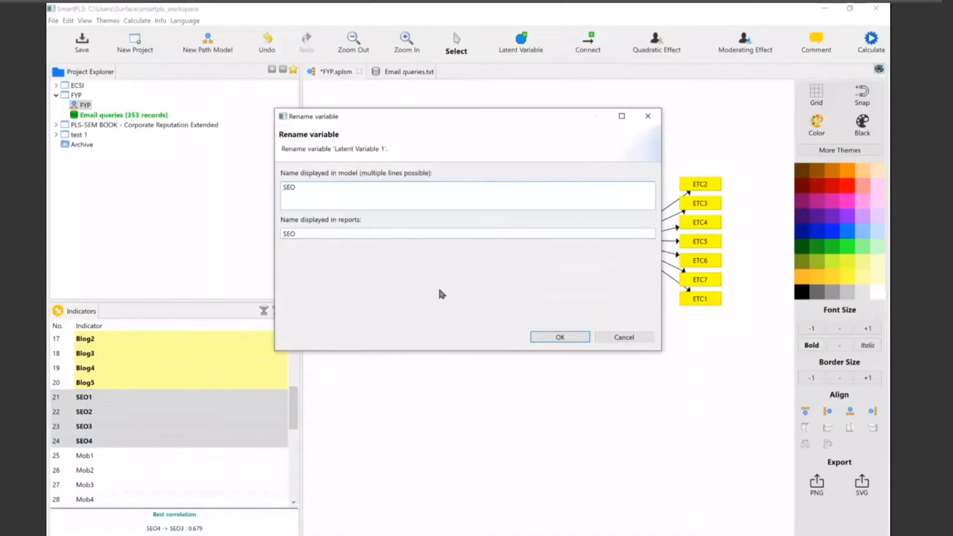
{"action": "key", "text": "Return"}
{"action": "left_click_drag", "start_coordinate": [441, 291], "coordinate": [446, 278]}
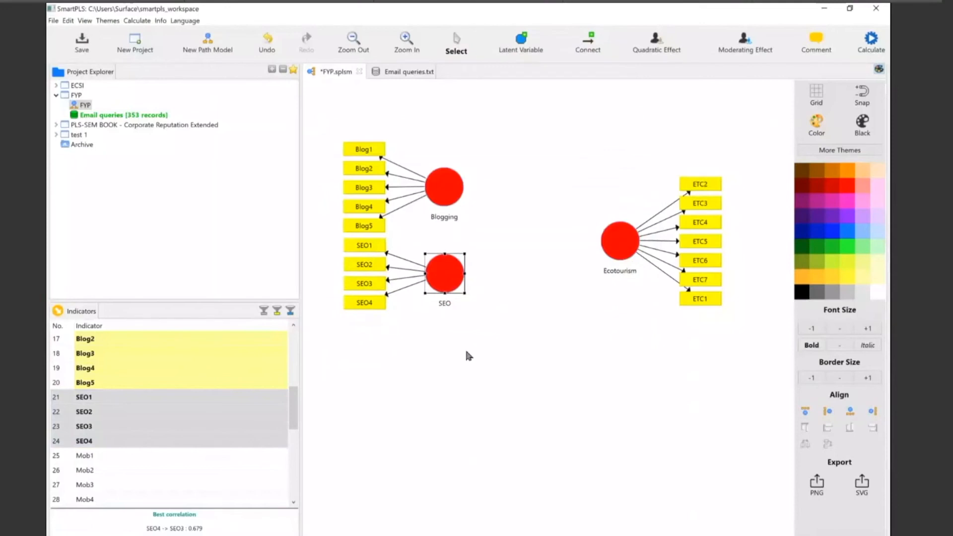
- Place indicators Mob1 through Mob5 together as a new latent variable below SEO
{"action": "scroll", "coordinate": [123, 464], "scroll_direction": "down", "scroll_amount": 2}
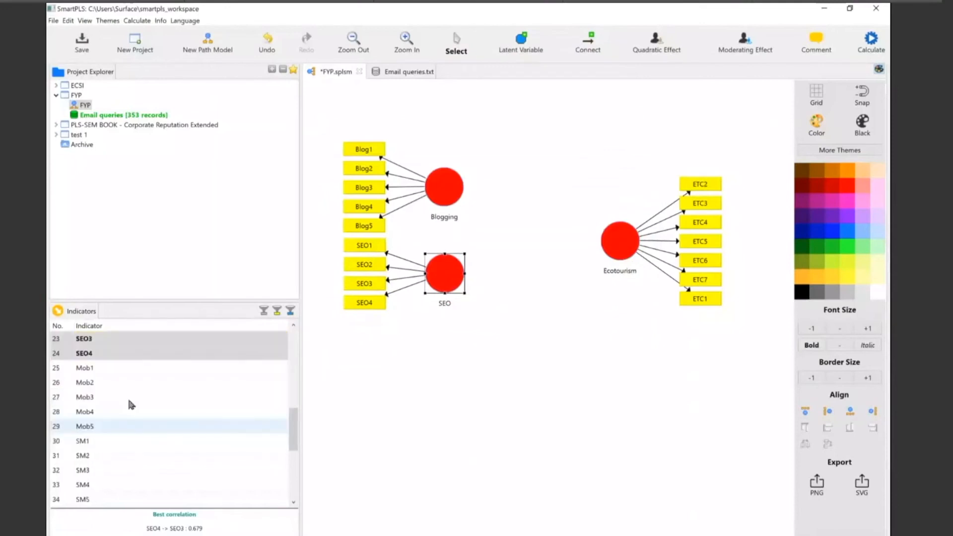
{"action": "left_click", "coordinate": [138, 370]}
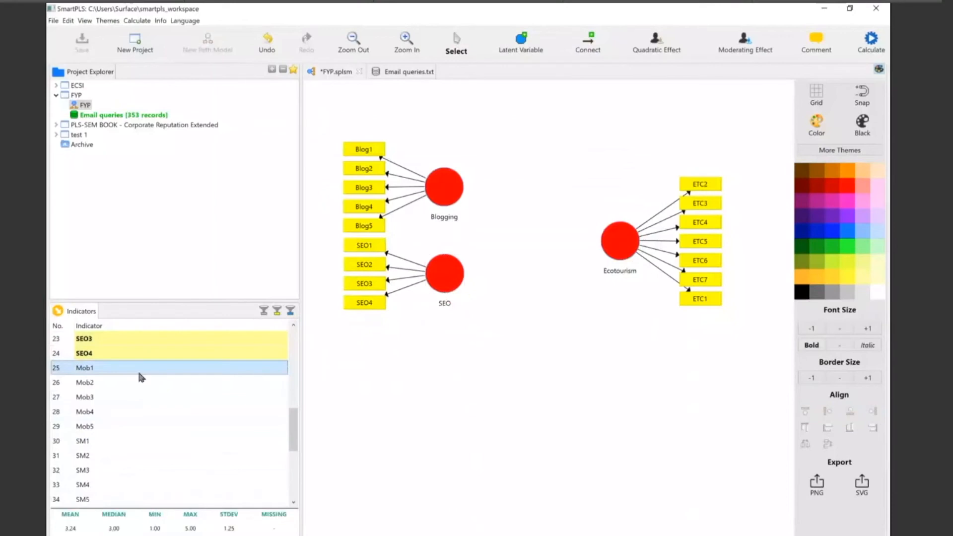
{"action": "key", "text": "shift+Down"}
{"action": "key", "text": "shift+Down"}
{"action": "key", "text": "shift+Down"}
{"action": "key", "text": "shift+Down"}
{"action": "left_click_drag", "start_coordinate": [138, 369], "coordinate": [401, 374]}
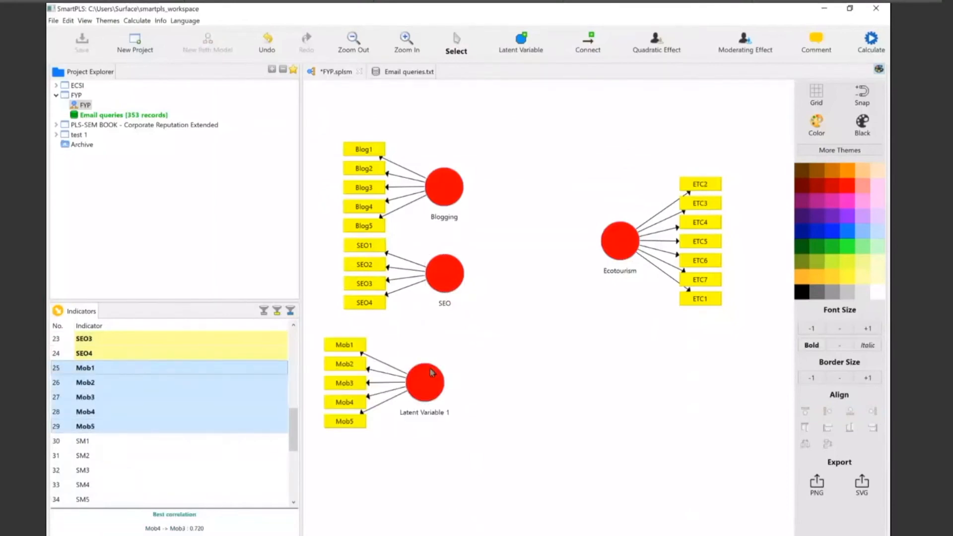
- Rename the latent variable of the Mob indicators as Mobile Applications and align it directly under SEO
{"action": "right_click", "coordinate": [425, 376]}
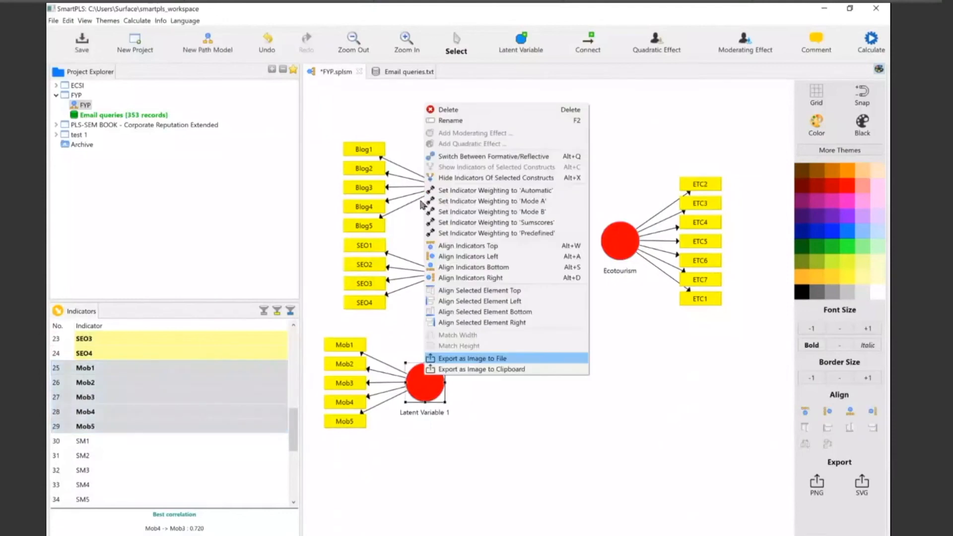
{"action": "left_click", "coordinate": [462, 121]}
{"action": "type", "text": "Mobile Applicat"}
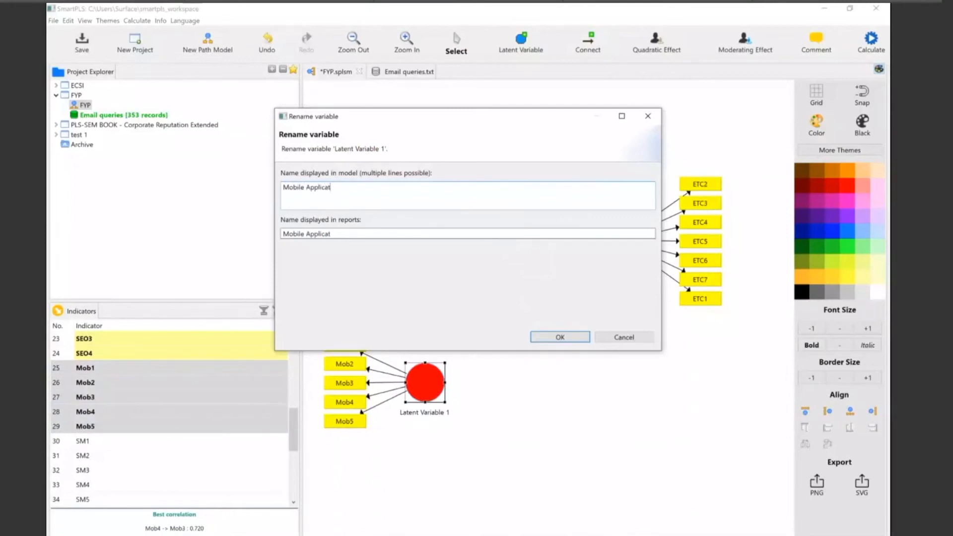
{"action": "type", "text": "ions"}
{"action": "key", "text": "Return"}
{"action": "left_click_drag", "start_coordinate": [462, 380], "coordinate": [446, 368]}
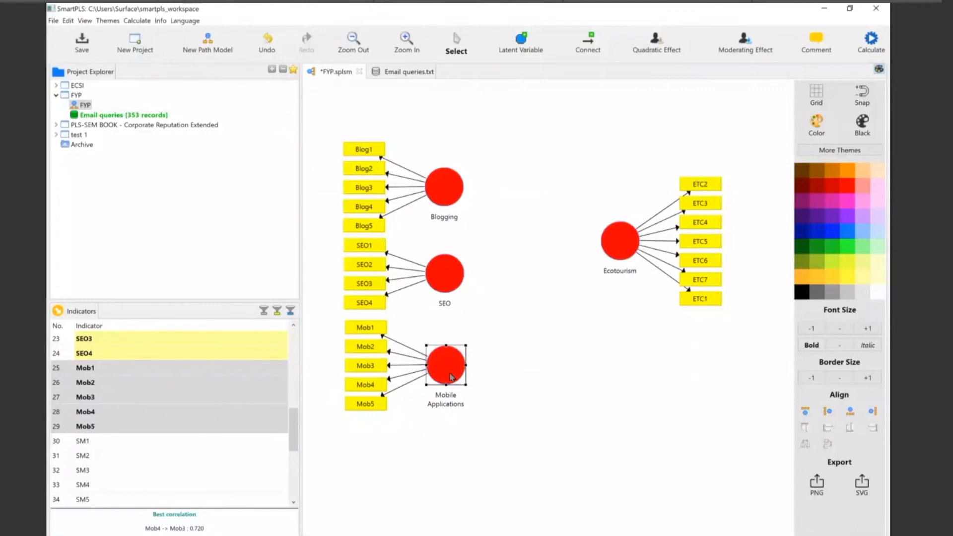
{"action": "left_click_drag", "start_coordinate": [451, 376], "coordinate": [454, 374]}
- Place indicators SM1 through SM10 together as a new latent variable below Mobile Applications
{"action": "scroll", "coordinate": [156, 404], "scroll_direction": "down", "scroll_amount": 1}
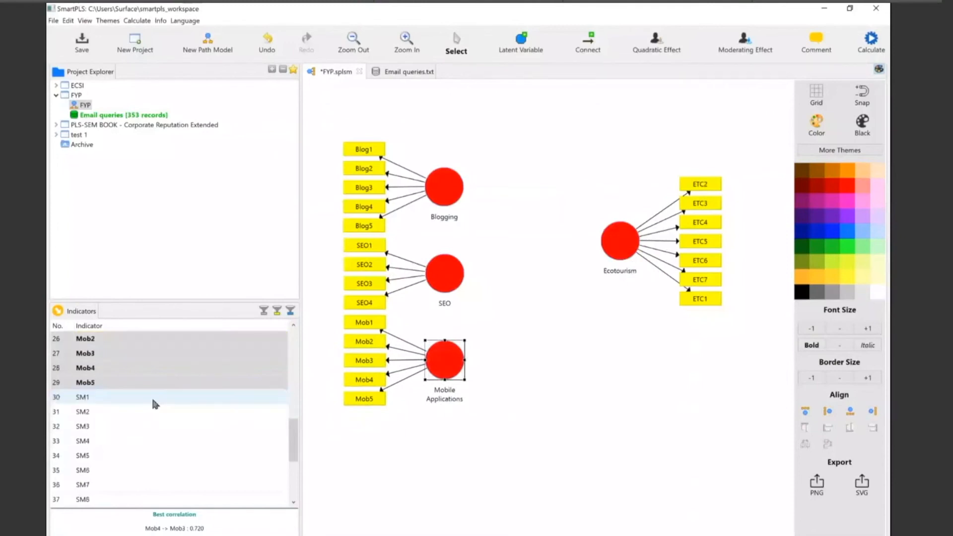
{"action": "left_click", "coordinate": [153, 401]}
{"action": "key", "text": "shift+Down"}
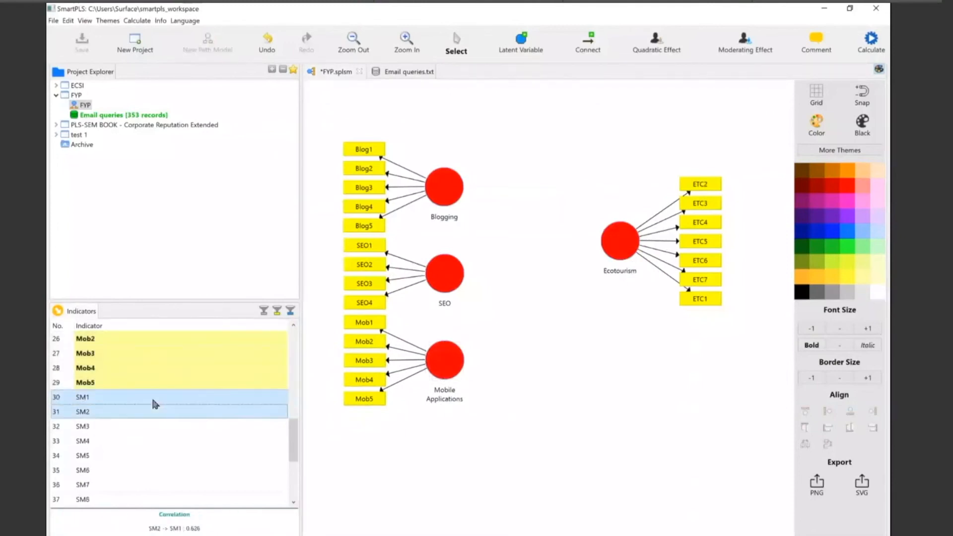
{"action": "key", "text": "shift+Down"}
{"action": "key", "text": "shift+Down"}
{"action": "key", "text": "shift+Down"}
{"action": "key", "text": "shift+Down"}
{"action": "key", "text": "shift+Down"}
{"action": "key", "text": "shift+Down"}
{"action": "key", "text": "shift+Down"}
{"action": "key", "text": "shift+Down"}
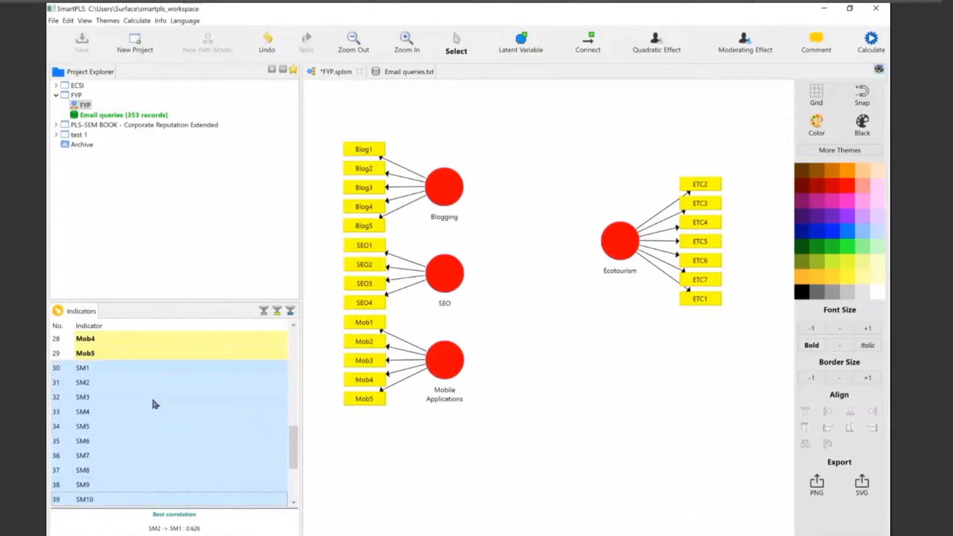
{"action": "scroll", "coordinate": [153, 401], "scroll_direction": "down", "scroll_amount": 1}
{"action": "left_click_drag", "start_coordinate": [151, 397], "coordinate": [446, 485]}
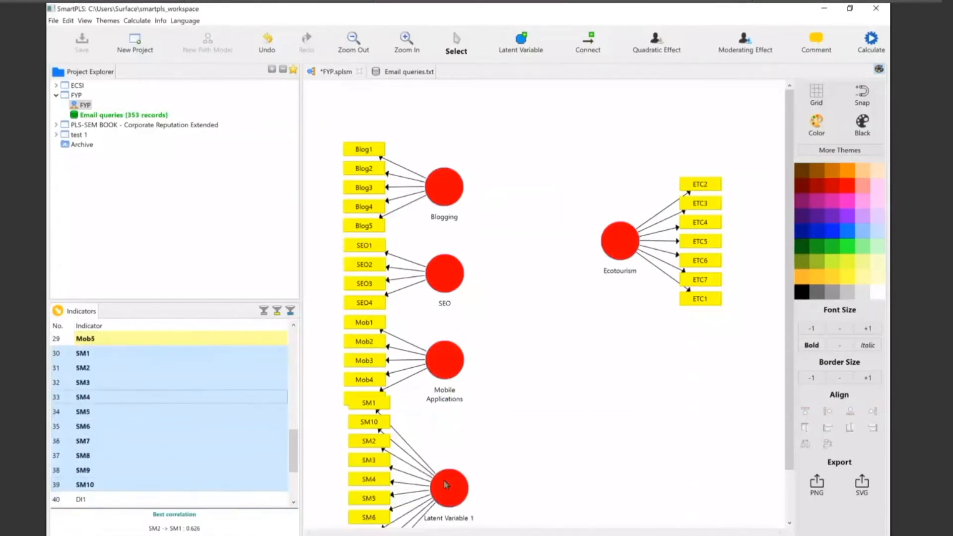
- Rename the latent variable of the SM indicators as Social Media
{"action": "right_click", "coordinate": [446, 486]}
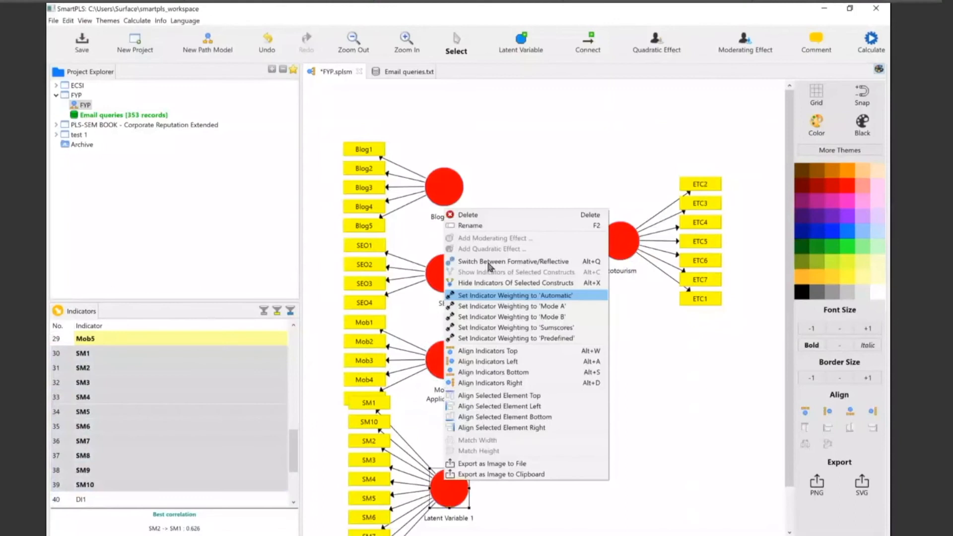
{"action": "left_click", "coordinate": [494, 227]}
{"action": "type", "text": "S"}
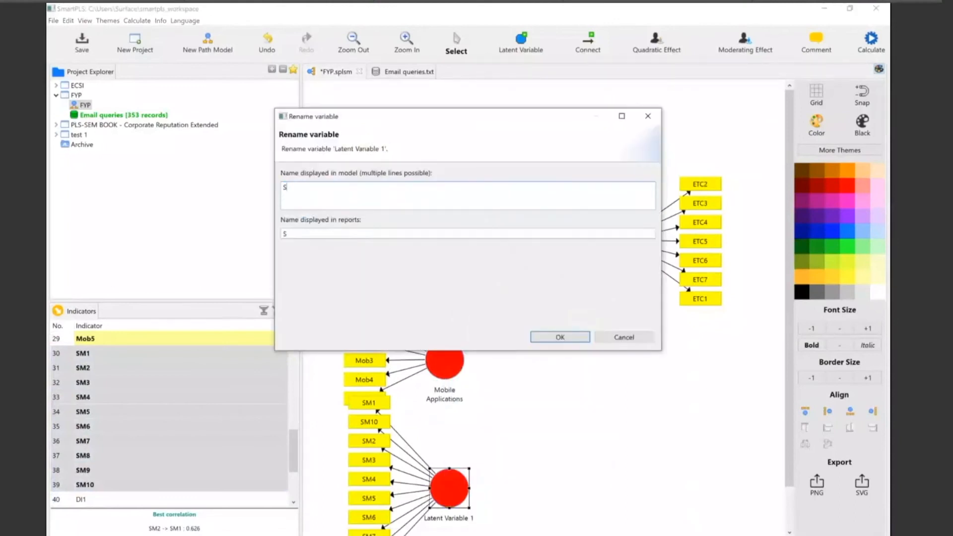
{"action": "type", "text": "ocial Media"}
{"action": "key", "text": "Return"}
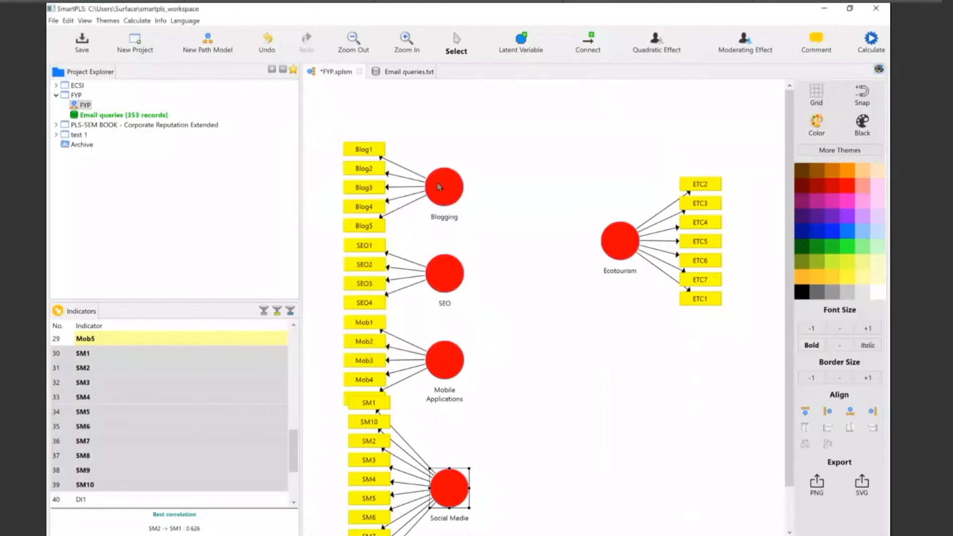
- Shift Blogging, SEO, Mobile Applications and Social Media up in one column, and move Ecotourism further right and down
{"action": "left_click_drag", "start_coordinate": [439, 186], "coordinate": [449, 144]}
{"action": "left_click_drag", "start_coordinate": [438, 294], "coordinate": [452, 231]}
{"action": "left_click_drag", "start_coordinate": [441, 370], "coordinate": [448, 328]}
{"action": "left_click_drag", "start_coordinate": [444, 485], "coordinate": [441, 437]}
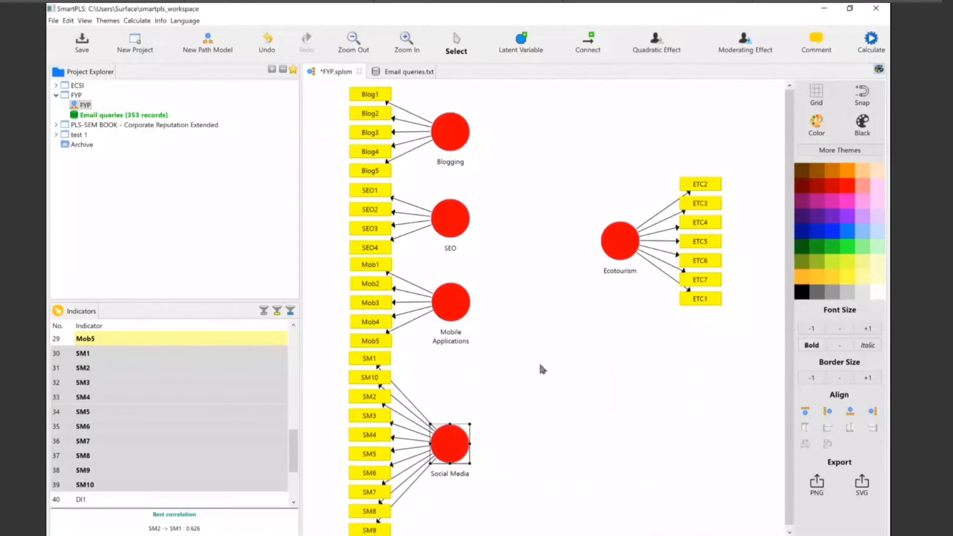
{"action": "left_click_drag", "start_coordinate": [619, 252], "coordinate": [659, 288]}
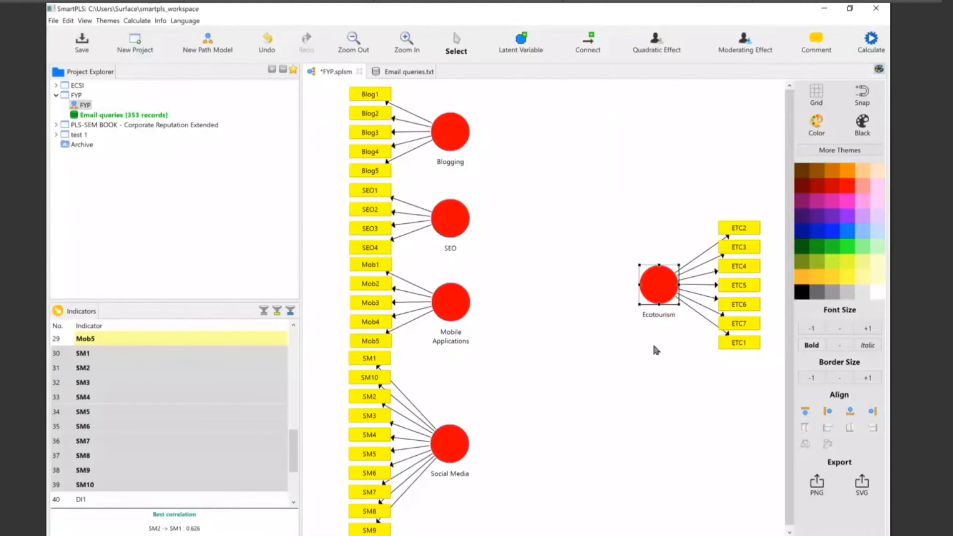
{"action": "left_click", "coordinate": [640, 361]}
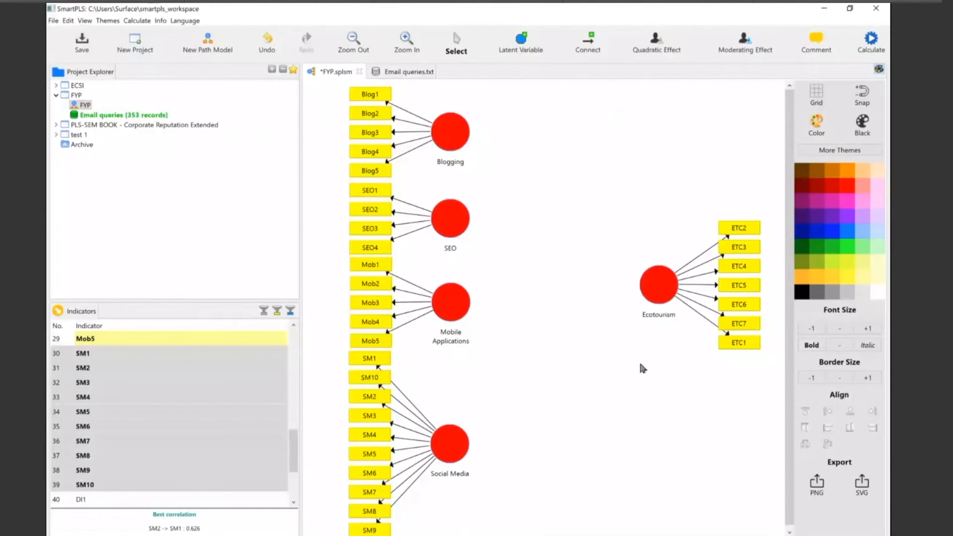
- Clip the model canvas into OneNote and sketch arrows from Blogging, SEO, Mobile Applications and Social Media to Ecotourism
{"action": "key", "text": "super+shift+s"}
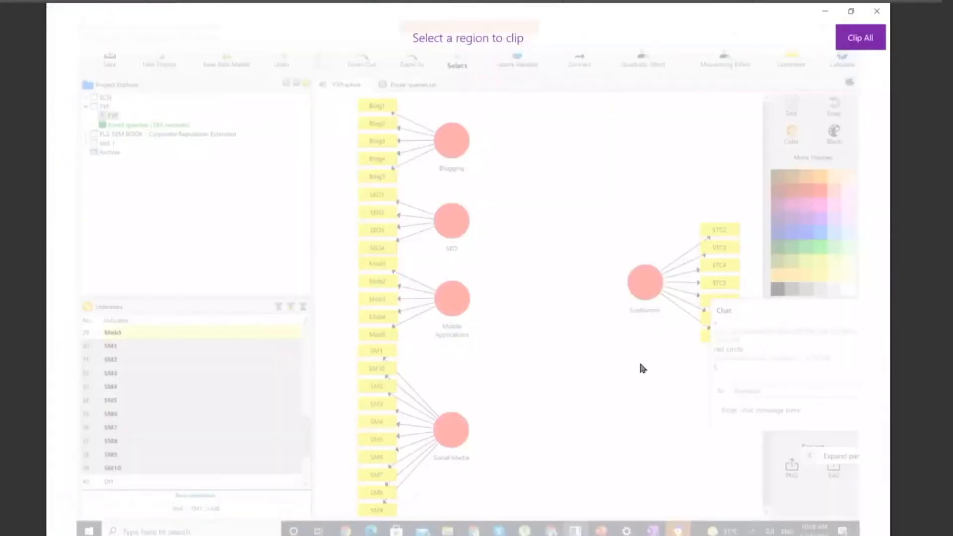
{"action": "left_click_drag", "start_coordinate": [337, 296], "coordinate": [760, 508]}
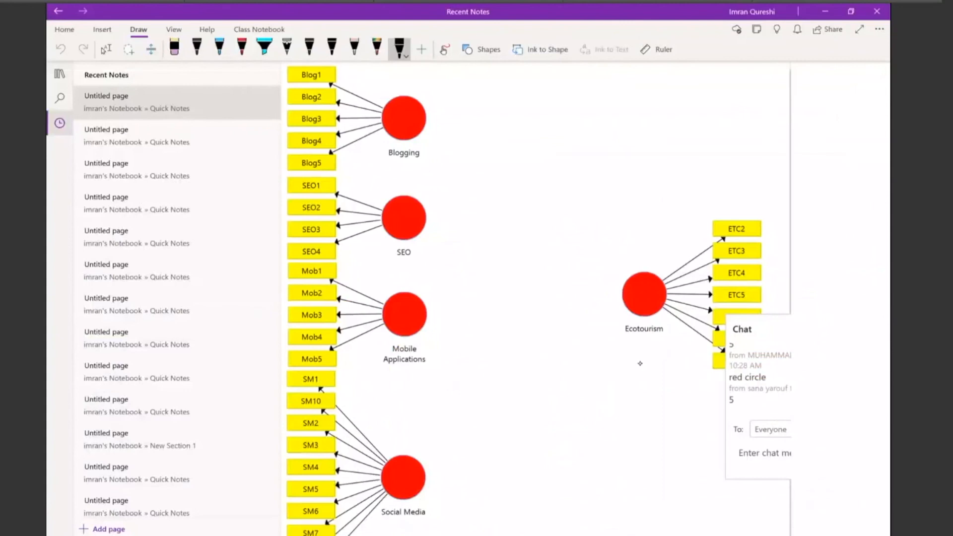
{"action": "left_click_drag", "start_coordinate": [427, 132], "coordinate": [600, 289]}
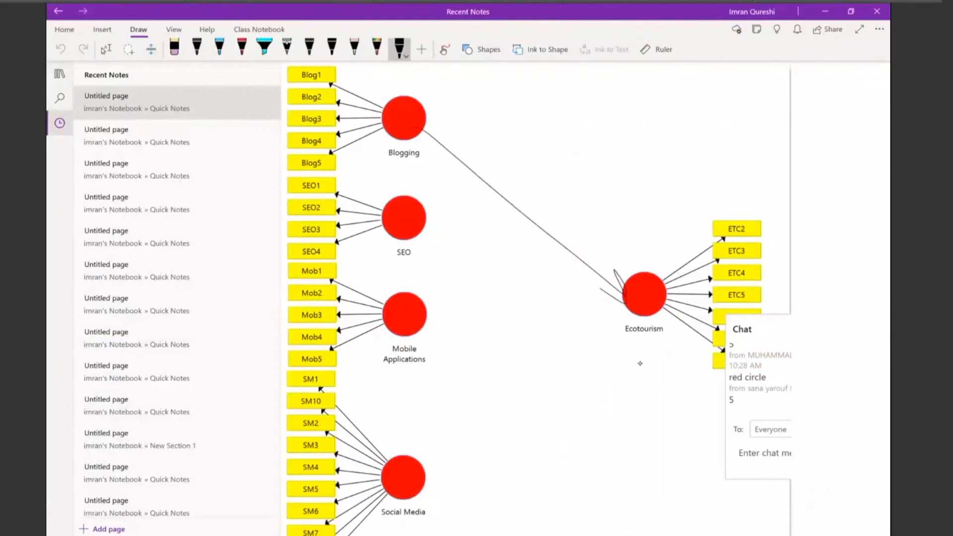
{"action": "left_click_drag", "start_coordinate": [409, 228], "coordinate": [624, 300]}
{"action": "left_click_drag", "start_coordinate": [584, 274], "coordinate": [621, 298]}
{"action": "left_click_drag", "start_coordinate": [597, 324], "coordinate": [626, 305]}
{"action": "left_click_drag", "start_coordinate": [435, 331], "coordinate": [590, 346]}
{"action": "left_click_drag", "start_coordinate": [424, 470], "coordinate": [611, 328]}
{"action": "left_click_drag", "start_coordinate": [611, 330], "coordinate": [589, 386]}
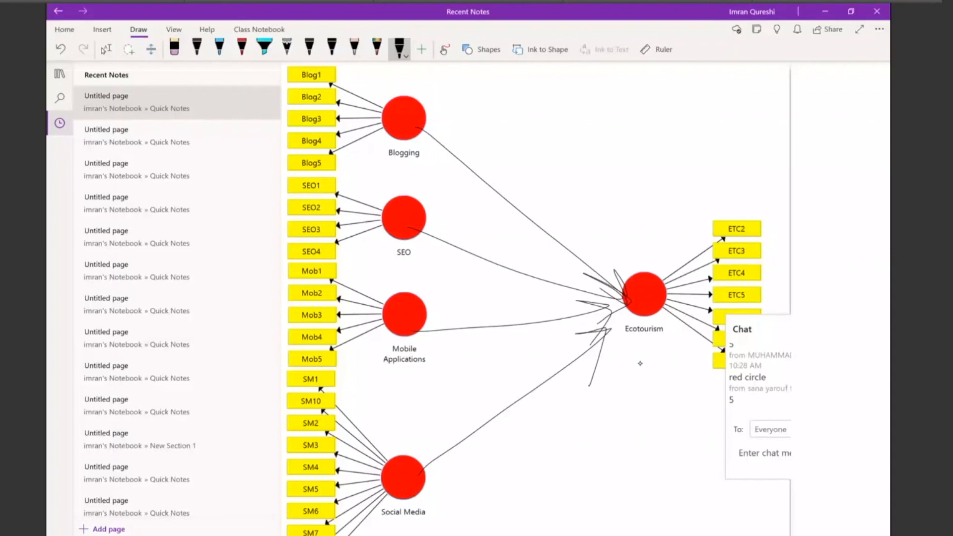
- Draw a frame around the constructs in the clipped model and an ellipse around the sketched arrows between them
{"action": "mouse_move", "coordinate": [666, 81]}
{"action": "left_mouse_down"}
{"action": "mouse_move", "coordinate": [370, 66]}
{"action": "mouse_move", "coordinate": [375, 516]}
{"action": "mouse_move", "coordinate": [675, 370]}
{"action": "mouse_move", "coordinate": [666, 82]}
{"action": "left_mouse_up"}
{"action": "left_click_drag", "start_coordinate": [529, 184], "coordinate": [527, 195]}
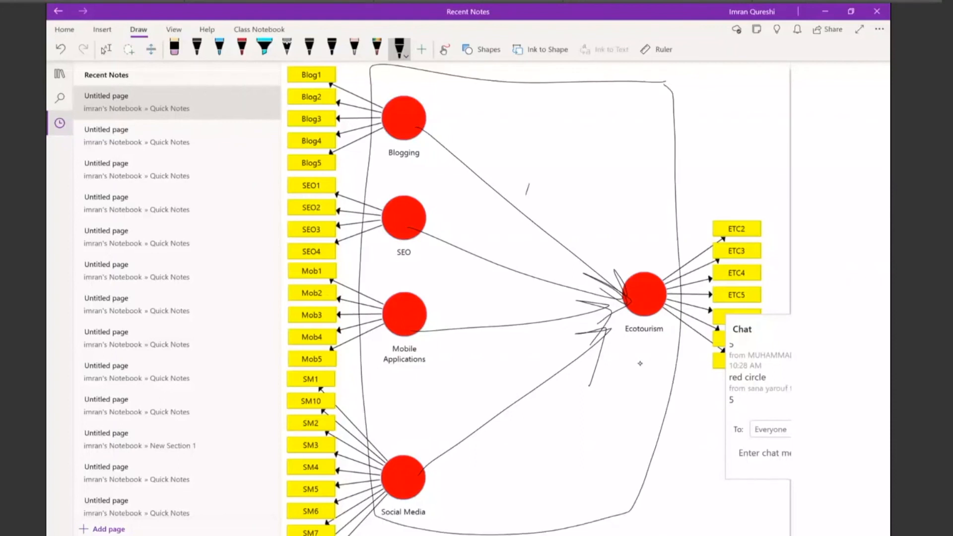
{"action": "mouse_move", "coordinate": [526, 160]}
{"action": "left_mouse_down"}
{"action": "mouse_move", "coordinate": [516, 166]}
{"action": "mouse_move", "coordinate": [485, 362]}
{"action": "left_mouse_up"}
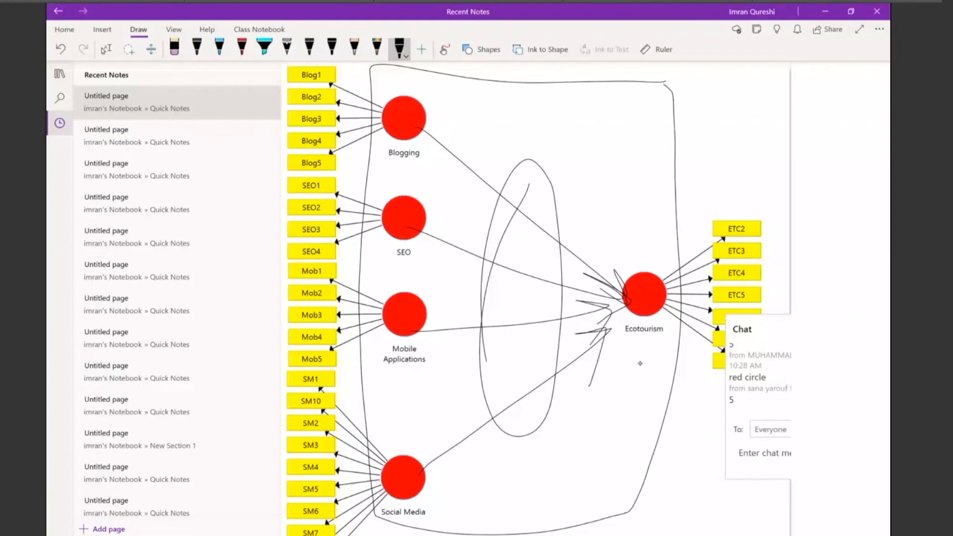
{"action": "left_click", "coordinate": [106, 49]}
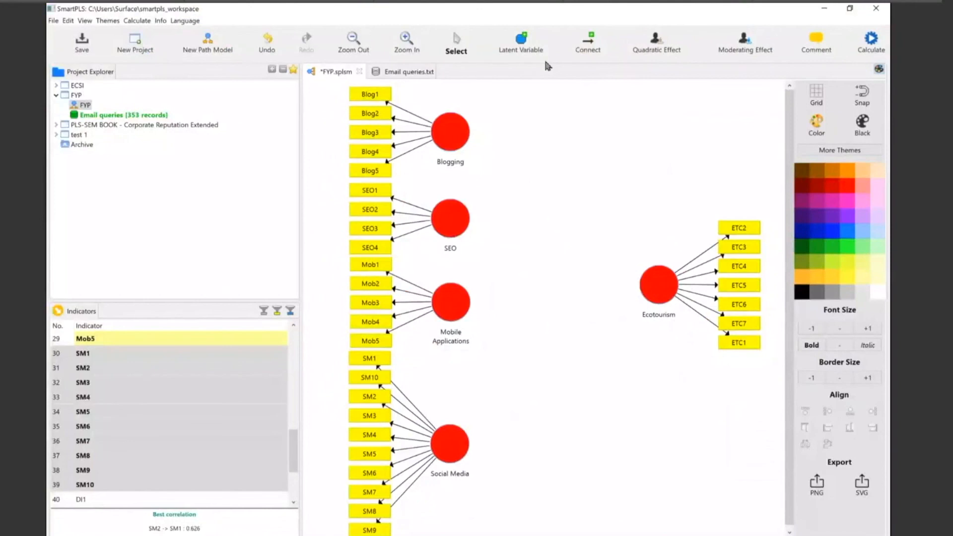
- Clip the SmartPLS toolbar into OneNote and circle the Connect tool in the picture
{"action": "key", "text": "super+shift+s"}
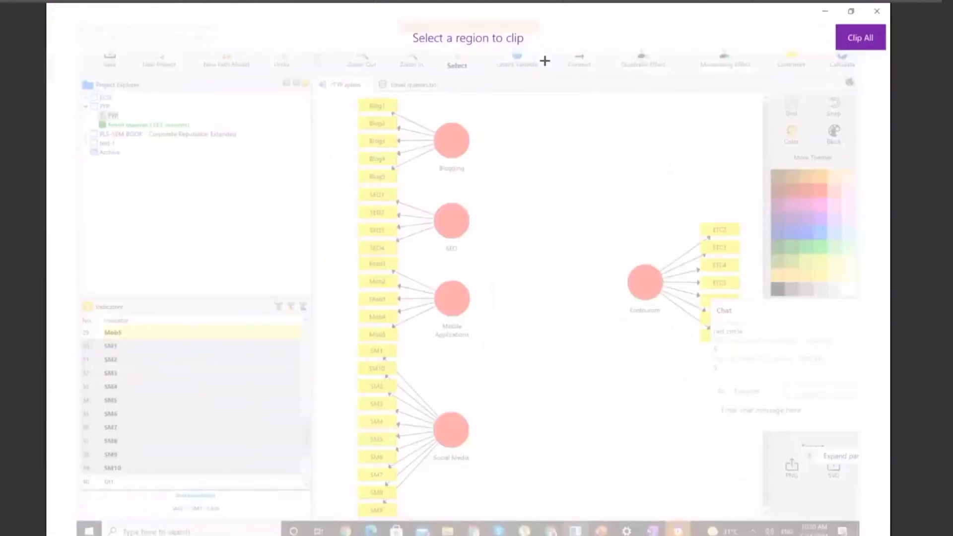
{"action": "left_click_drag", "start_coordinate": [81, 23], "coordinate": [835, 78]}
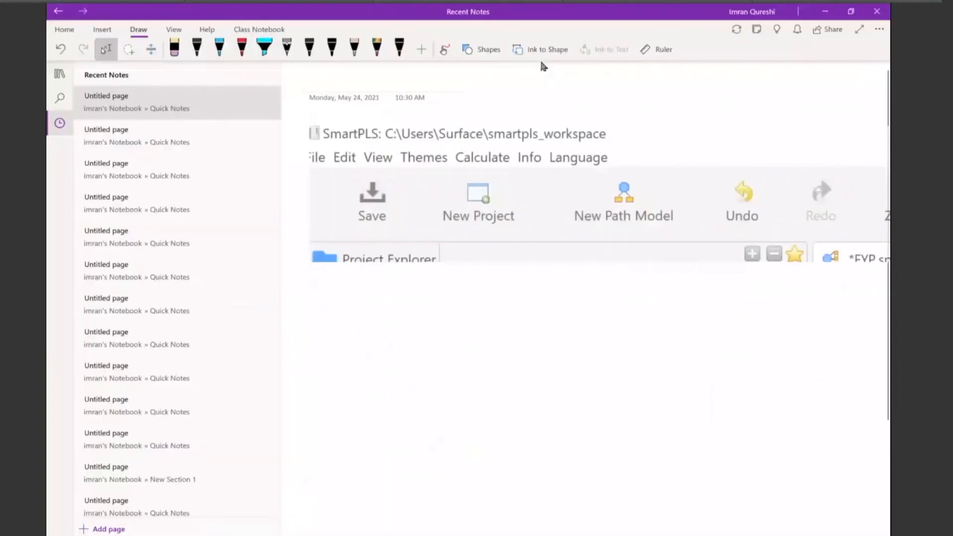
{"action": "scroll", "coordinate": [543, 66], "scroll_direction": "right", "scroll_amount": 5}
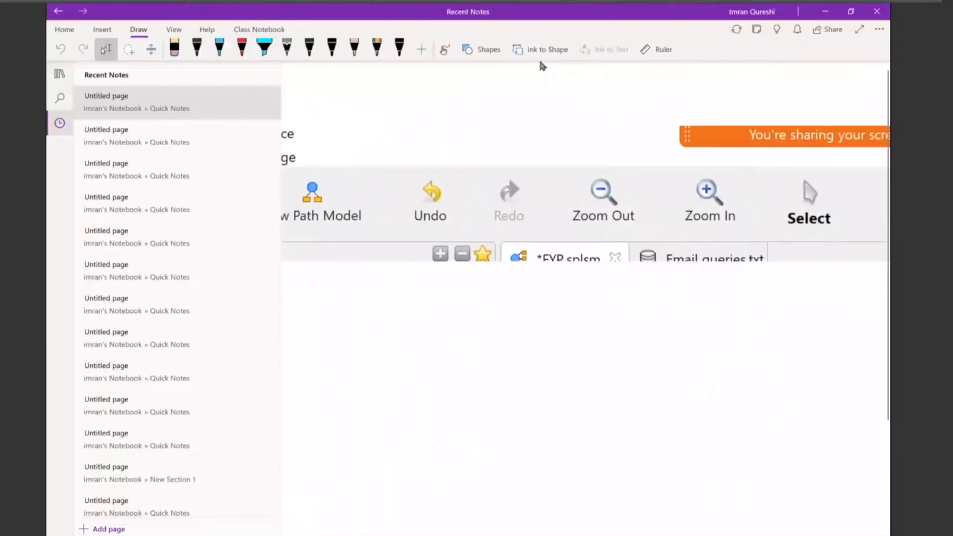
{"action": "scroll", "coordinate": [541, 66], "scroll_direction": "right", "scroll_amount": 4}
{"action": "scroll", "coordinate": [543, 66], "scroll_direction": "right", "scroll_amount": 4}
{"action": "left_click_drag", "start_coordinate": [586, 164], "coordinate": [610, 151]}
{"action": "left_click", "coordinate": [105, 49]}
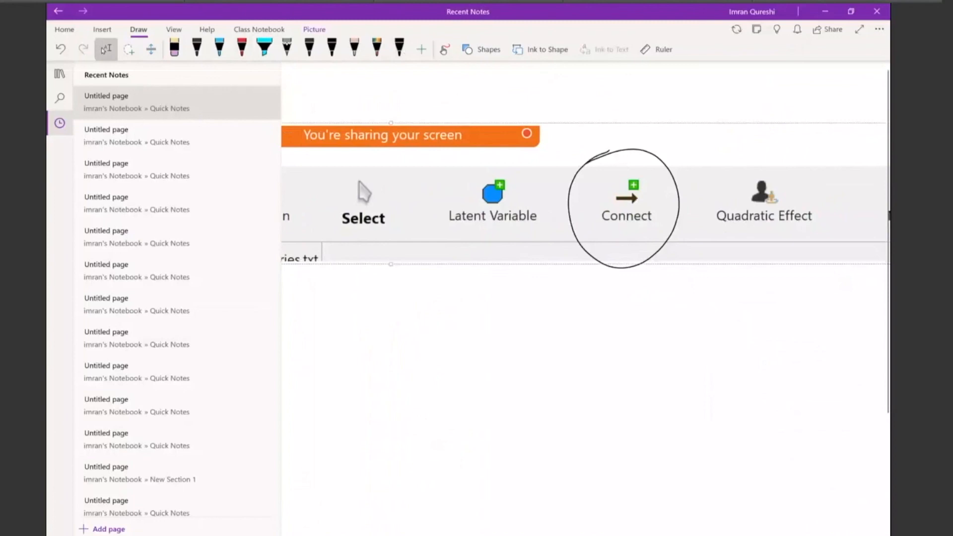
- Switch back to SmartPLS and connect Blogging and SEO to Ecotourism with structural paths
{"action": "key", "text": "alt+Tab"}
{"action": "left_click", "coordinate": [592, 49]}
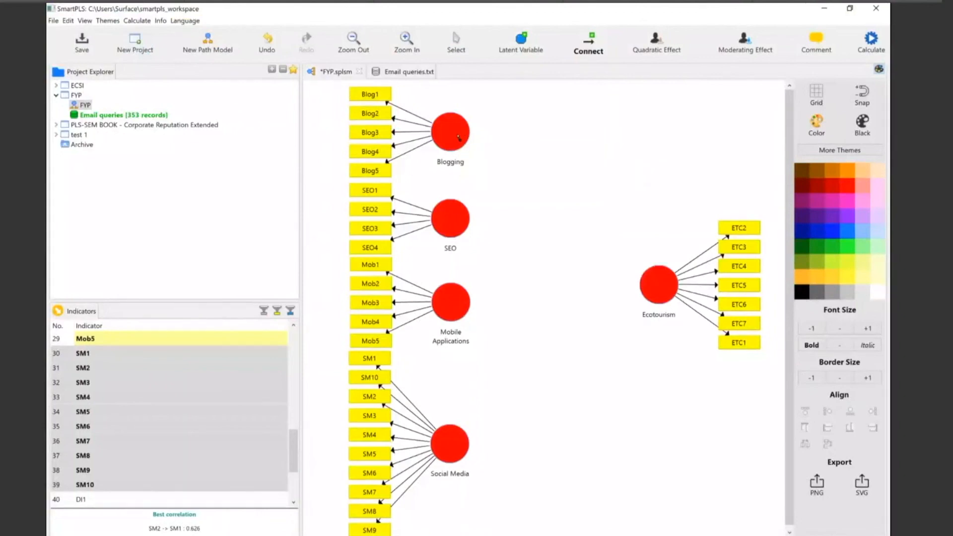
{"action": "mouse_move", "coordinate": [456, 135]}
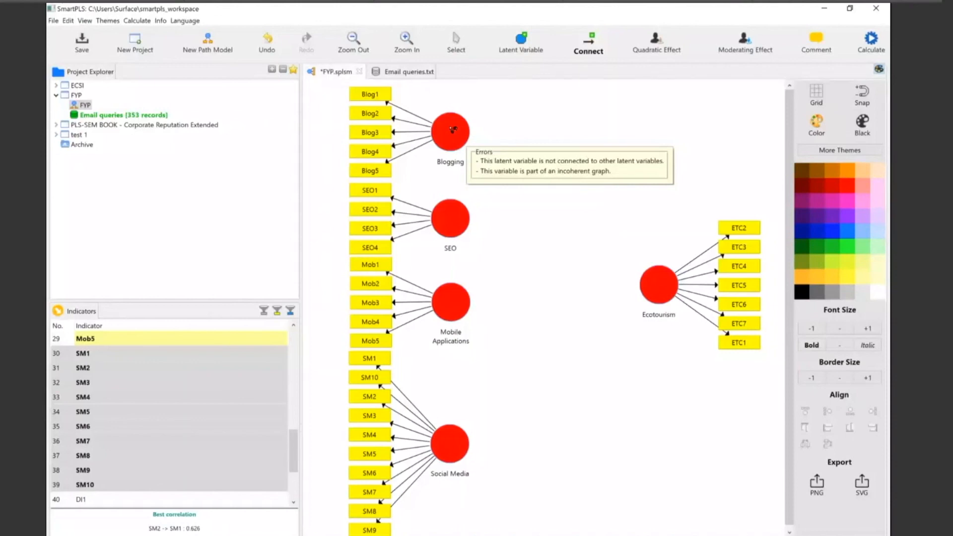
{"action": "left_click", "coordinate": [453, 130]}
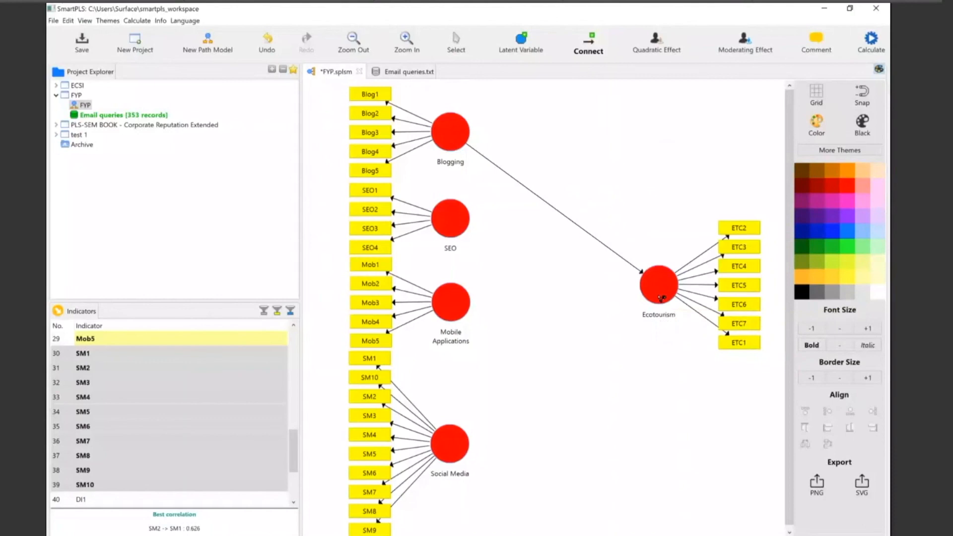
{"action": "left_click", "coordinate": [448, 227]}
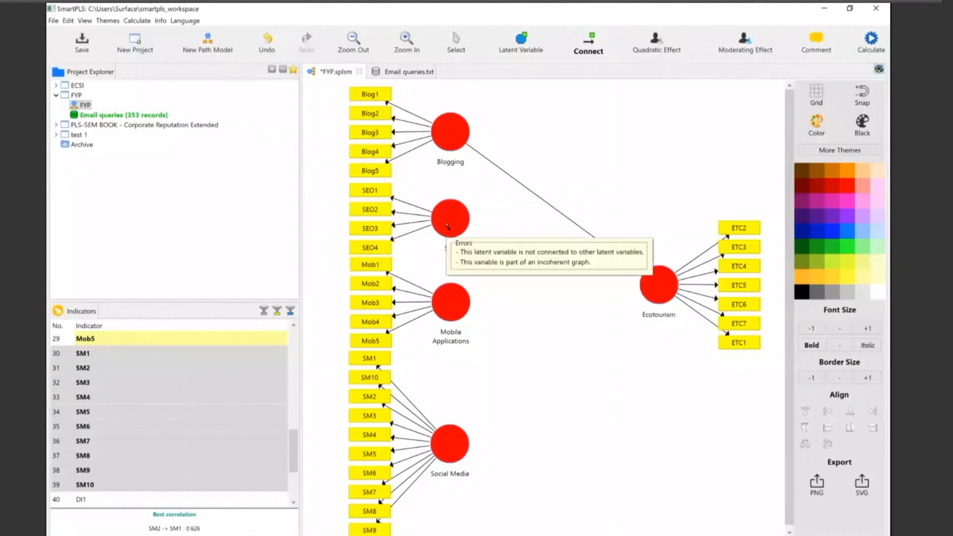
{"action": "left_click", "coordinate": [651, 273]}
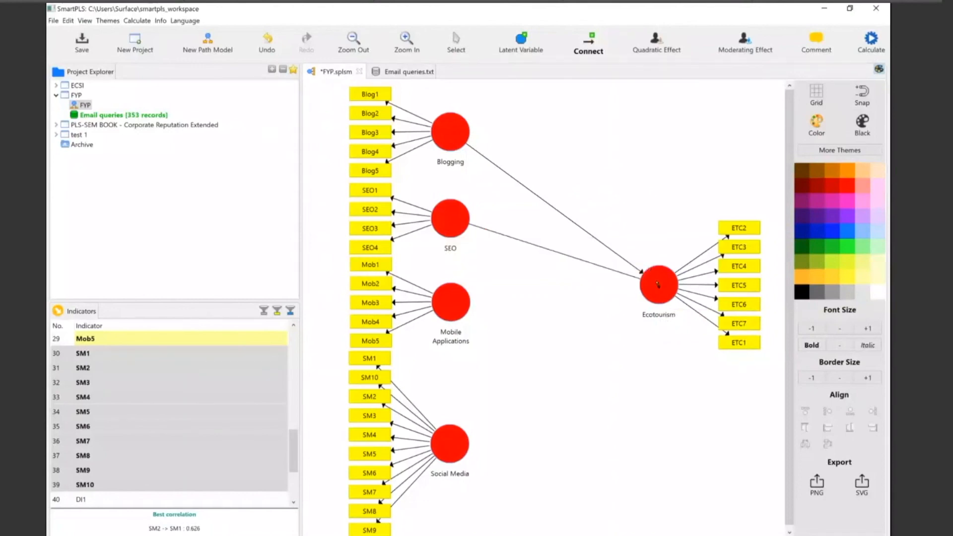
- Connect Mobile Applications and Social Media to Ecotourism with structural paths
{"action": "left_click", "coordinate": [451, 308]}
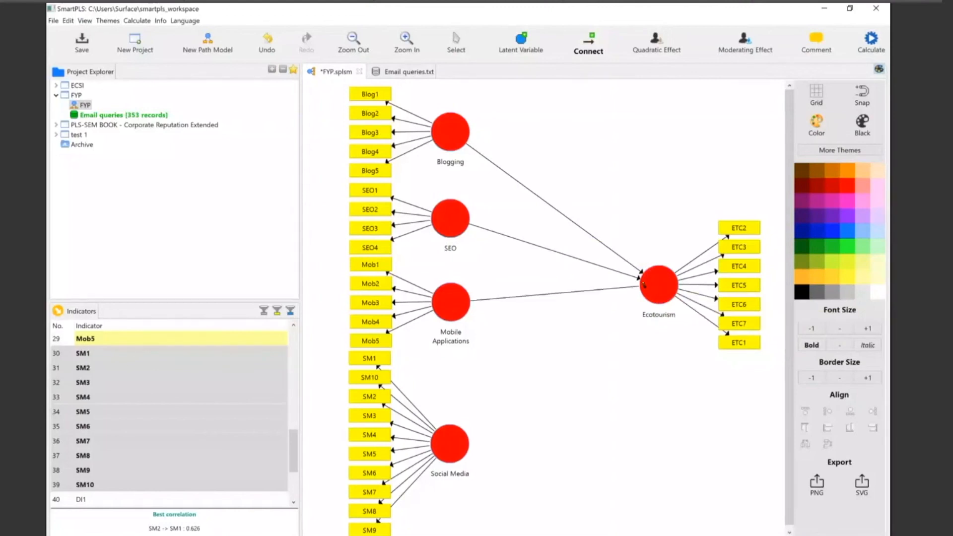
{"action": "left_click", "coordinate": [466, 447]}
{"action": "left_click", "coordinate": [639, 297]}
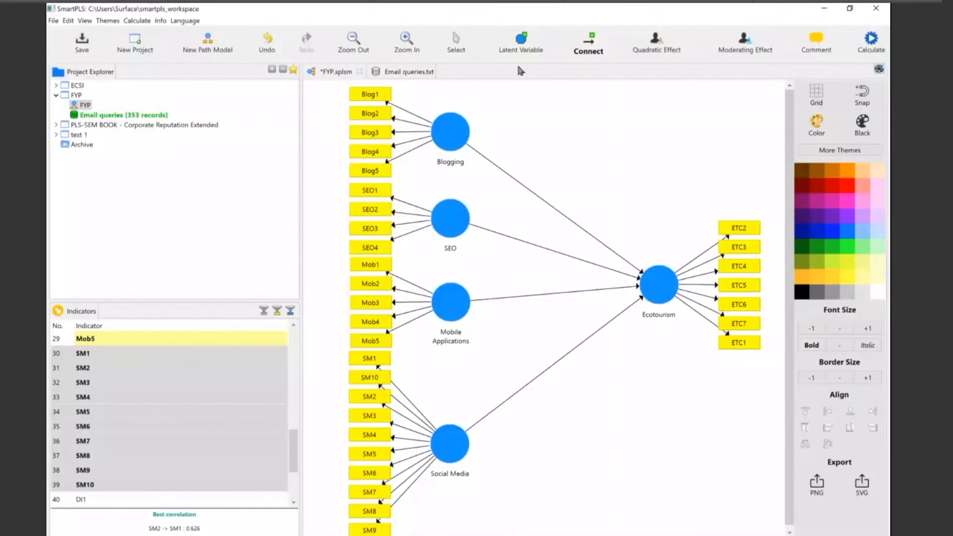
- Try a red and a white background on the Ecotourism construct, undoing each colour change
{"action": "left_click", "coordinate": [460, 46]}
{"action": "left_click", "coordinate": [659, 285]}
{"action": "left_click", "coordinate": [848, 187]}
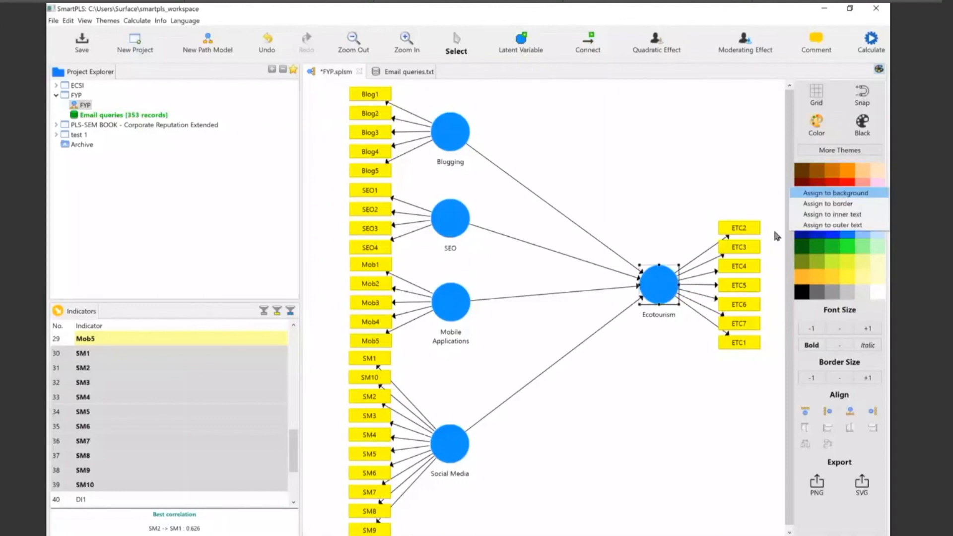
{"action": "left_click", "coordinate": [815, 193]}
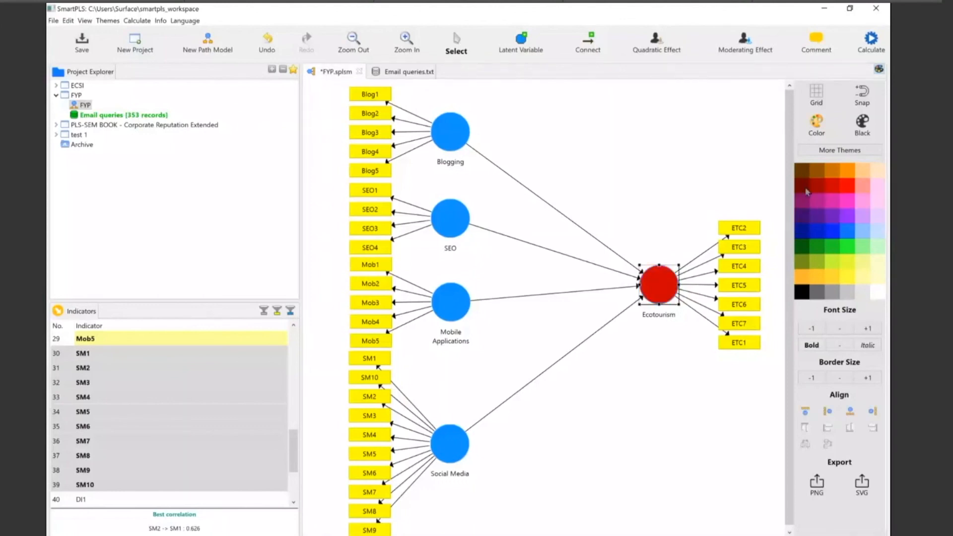
{"action": "key", "text": "ctrl+z"}
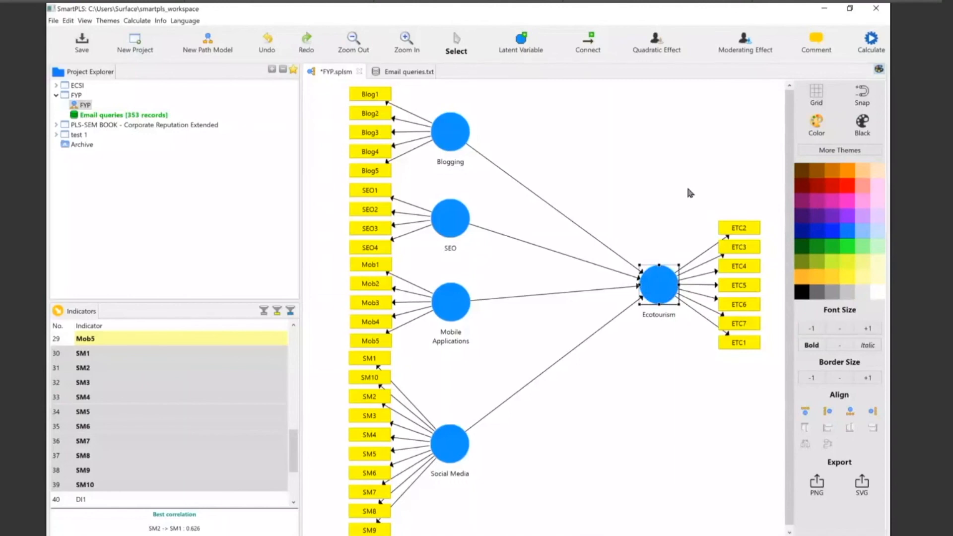
{"action": "left_click", "coordinate": [880, 294]}
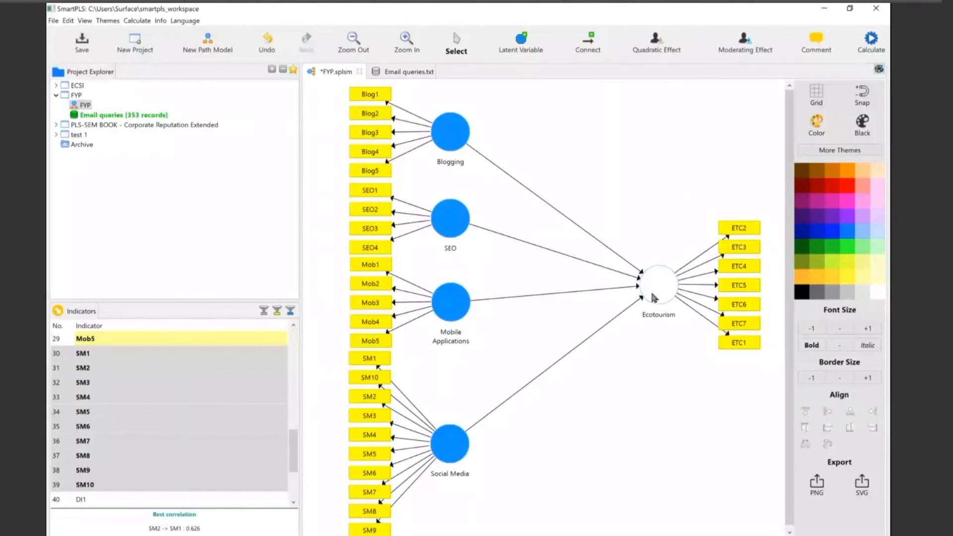
{"action": "key", "text": "ctrl+z"}
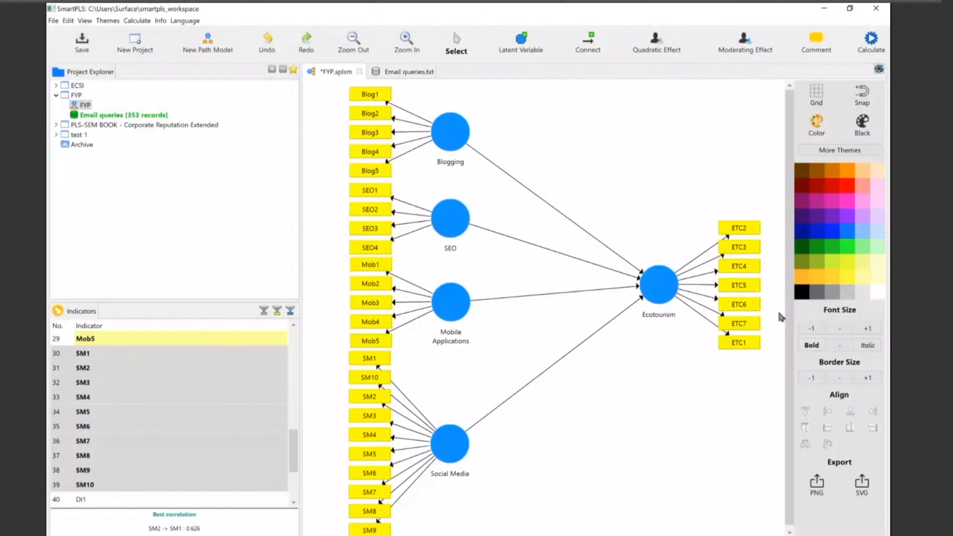
- Clip the connected path model into a new OneNote page
{"action": "left_click", "coordinate": [871, 42]}
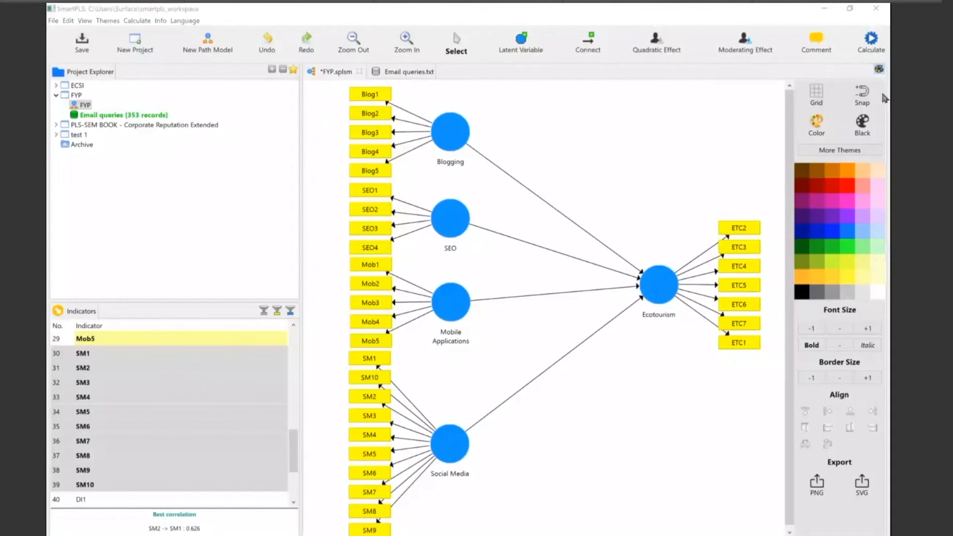
{"action": "key", "text": "super+shift+s"}
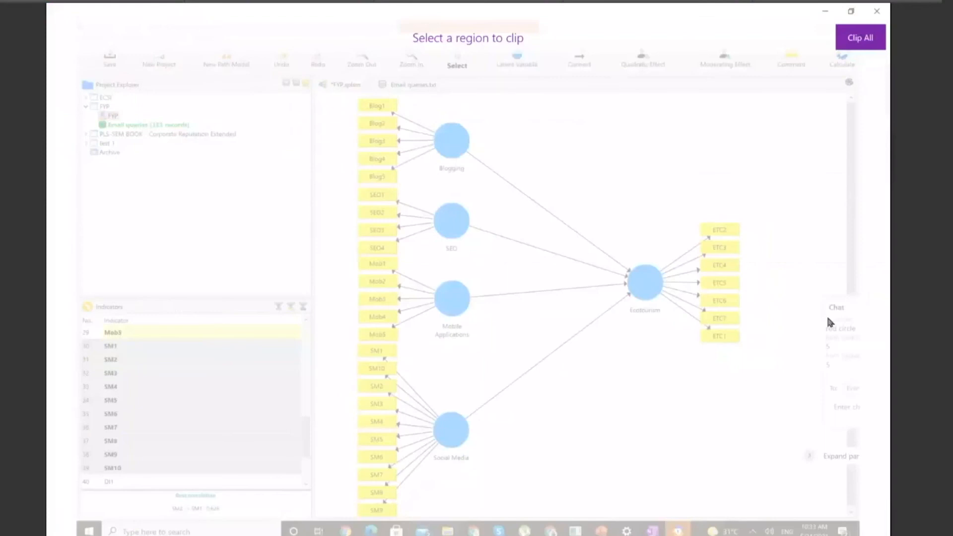
{"action": "left_click_drag", "start_coordinate": [327, 108], "coordinate": [767, 511]}
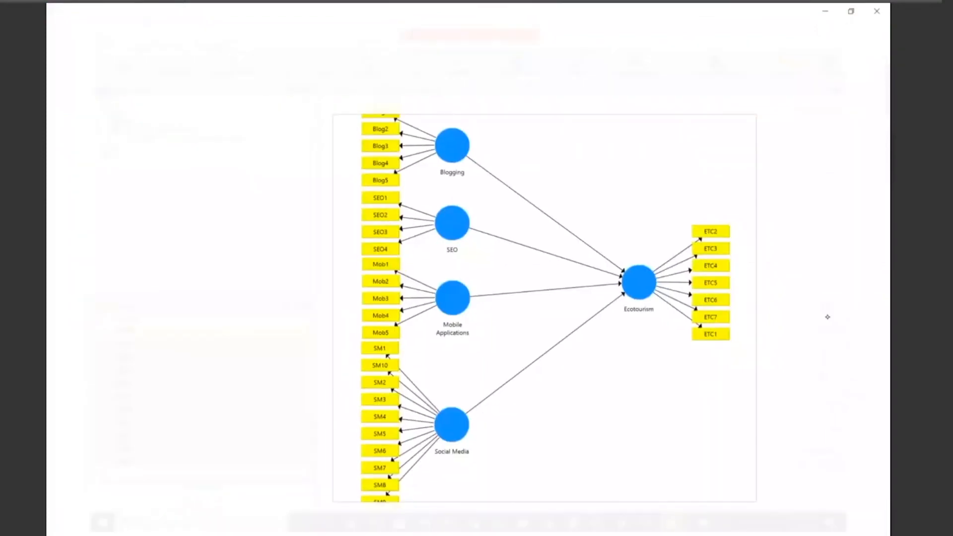
{"action": "key", "text": "ctrl+v"}
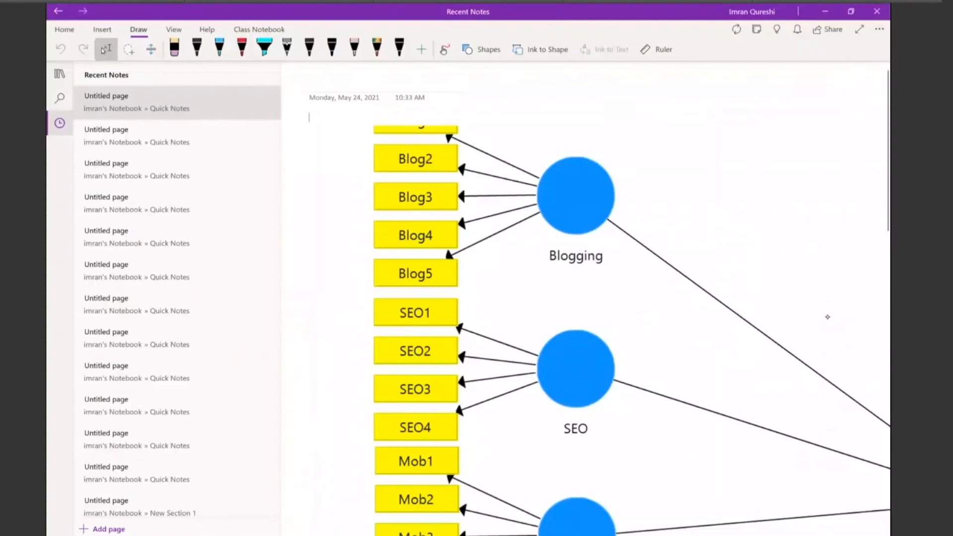
{"action": "scroll", "coordinate": [828, 317], "scroll_direction": "down", "scroll_amount": 3}
{"action": "scroll", "coordinate": [827, 317], "scroll_direction": "down", "scroll_amount": 2}
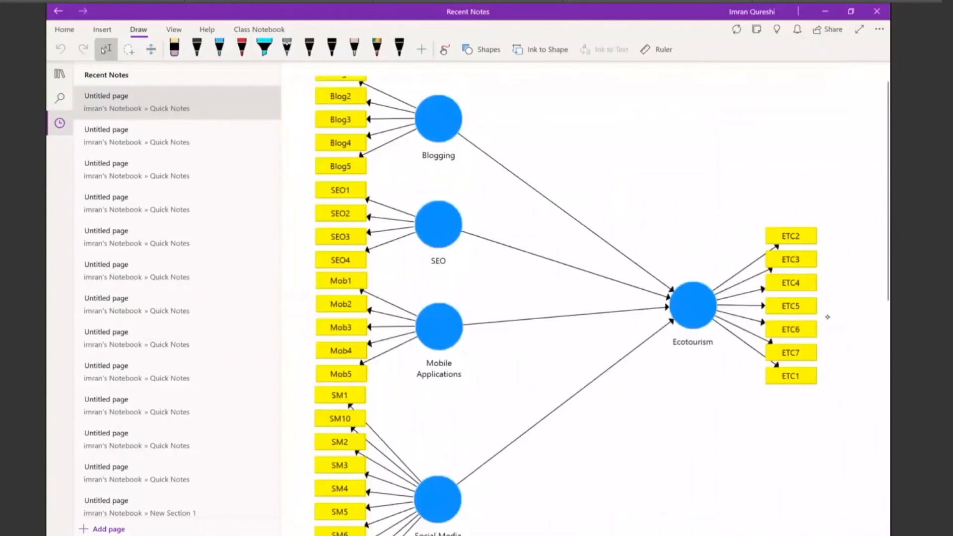
{"action": "scroll", "coordinate": [827, 317], "scroll_direction": "down", "scroll_amount": 2}
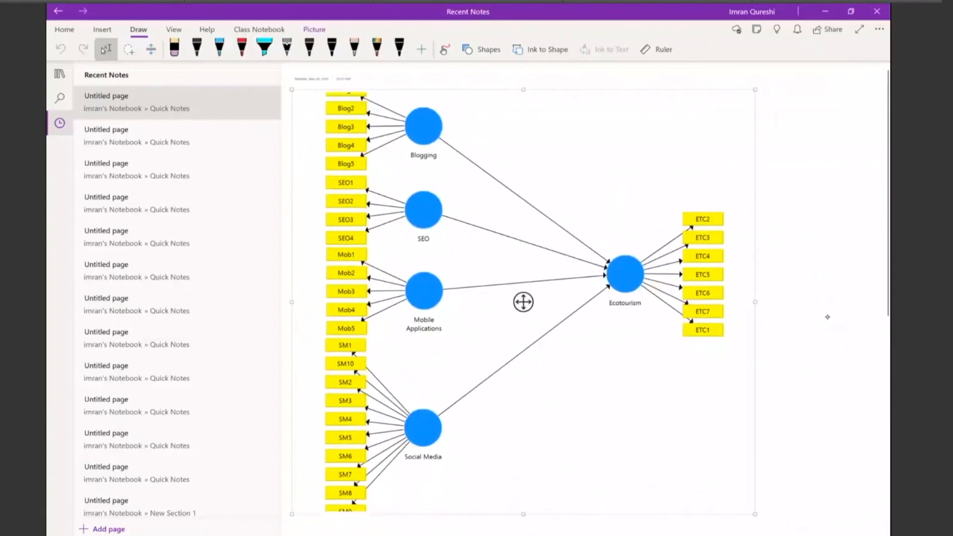
- Draw frames around Ecotourism with its indicators, the predictors with their indicators, and the connected constructs in the clipped model
{"action": "left_click", "coordinate": [829, 174]}
{"action": "left_click", "coordinate": [400, 48]}
{"action": "left_click_drag", "start_coordinate": [603, 155], "coordinate": [729, 131]}
{"action": "left_click_drag", "start_coordinate": [602, 154], "coordinate": [598, 392]}
{"action": "mouse_move", "coordinate": [741, 120]}
{"action": "left_mouse_down"}
{"action": "mouse_move", "coordinate": [739, 199]}
{"action": "mouse_move", "coordinate": [596, 409]}
{"action": "left_mouse_up"}
{"action": "mouse_move", "coordinate": [464, 78]}
{"action": "left_mouse_down"}
{"action": "mouse_move", "coordinate": [481, 509]}
{"action": "mouse_move", "coordinate": [314, 531]}
{"action": "mouse_move", "coordinate": [291, 275]}
{"action": "mouse_move", "coordinate": [313, 534]}
{"action": "left_mouse_up"}
{"action": "left_click_drag", "start_coordinate": [564, 97], "coordinate": [675, 94]}
{"action": "mouse_move", "coordinate": [565, 97]}
{"action": "left_mouse_down"}
{"action": "mouse_move", "coordinate": [410, 442]}
{"action": "mouse_move", "coordinate": [640, 332]}
{"action": "mouse_move", "coordinate": [667, 72]}
{"action": "left_mouse_up"}
- Draw arrows from the frames and handwrite the labels M.M for the measurement part and S.M for the structural part
{"action": "left_click_drag", "start_coordinate": [713, 155], "coordinate": [765, 196]}
{"action": "mouse_move", "coordinate": [793, 178]}
{"action": "left_mouse_down"}
{"action": "mouse_move", "coordinate": [788, 200]}
{"action": "mouse_move", "coordinate": [818, 236]}
{"action": "mouse_move", "coordinate": [882, 241]}
{"action": "mouse_move", "coordinate": [874, 274]}
{"action": "left_mouse_up"}
{"action": "left_click_drag", "start_coordinate": [568, 461], "coordinate": [587, 498]}
{"action": "mouse_move", "coordinate": [573, 499]}
{"action": "left_mouse_down"}
{"action": "mouse_move", "coordinate": [597, 466]}
{"action": "mouse_move", "coordinate": [625, 510]}
{"action": "left_mouse_up"}
{"action": "left_click", "coordinate": [634, 511]}
{"action": "mouse_move", "coordinate": [648, 502]}
{"action": "left_mouse_down"}
{"action": "mouse_move", "coordinate": [661, 489]}
{"action": "mouse_move", "coordinate": [699, 523]}
{"action": "left_mouse_up"}
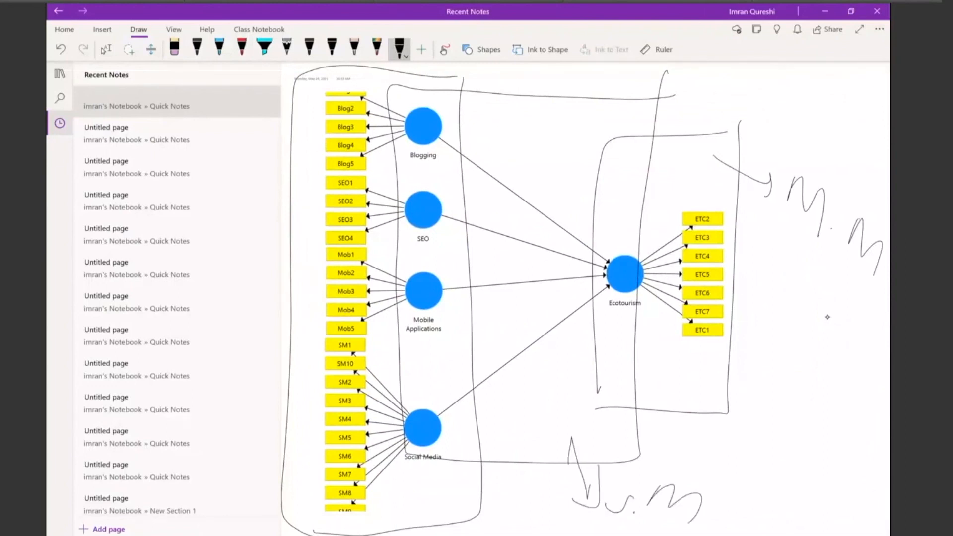